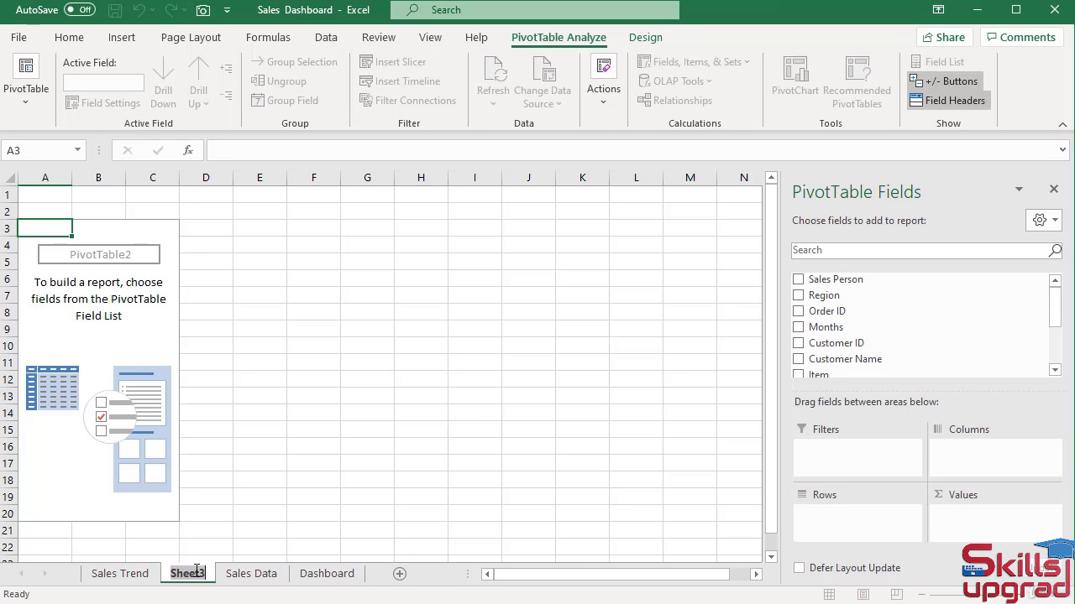
# Step: Rename the new pivot table sheet as "Saled by Sales Person"
pyautogui.write('Saled by Sales Person')
pyautogui.press('Return')
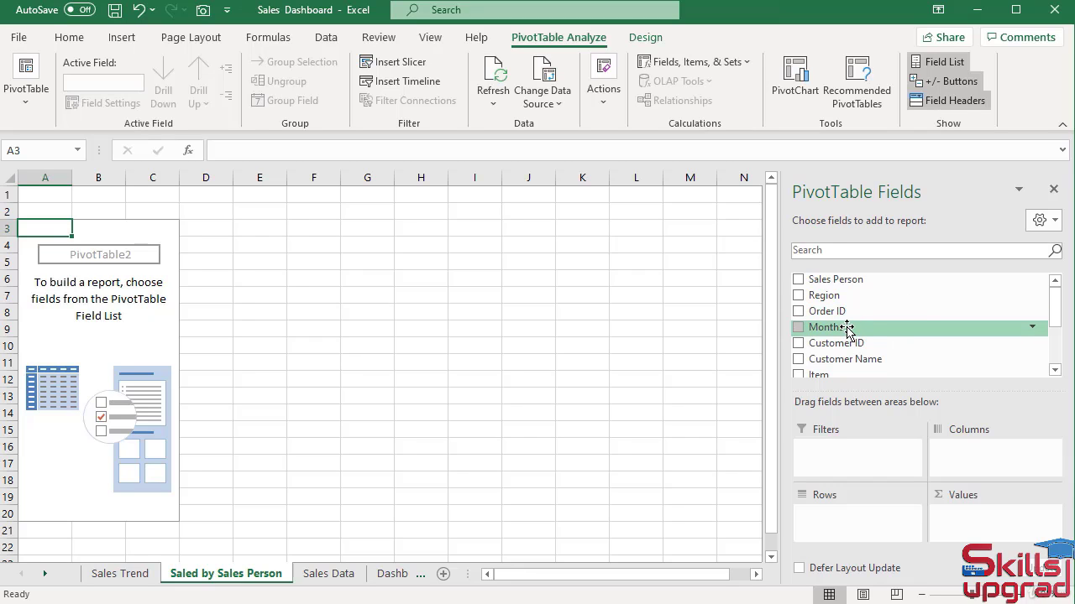
# Step: Lay out the pivot table with Months as rows, Sales Person as columns and Revenue as values, and expand Qtr3 and Qtr4 into months
pyautogui.moveTo(847, 329); pyautogui.dragTo(832, 527)
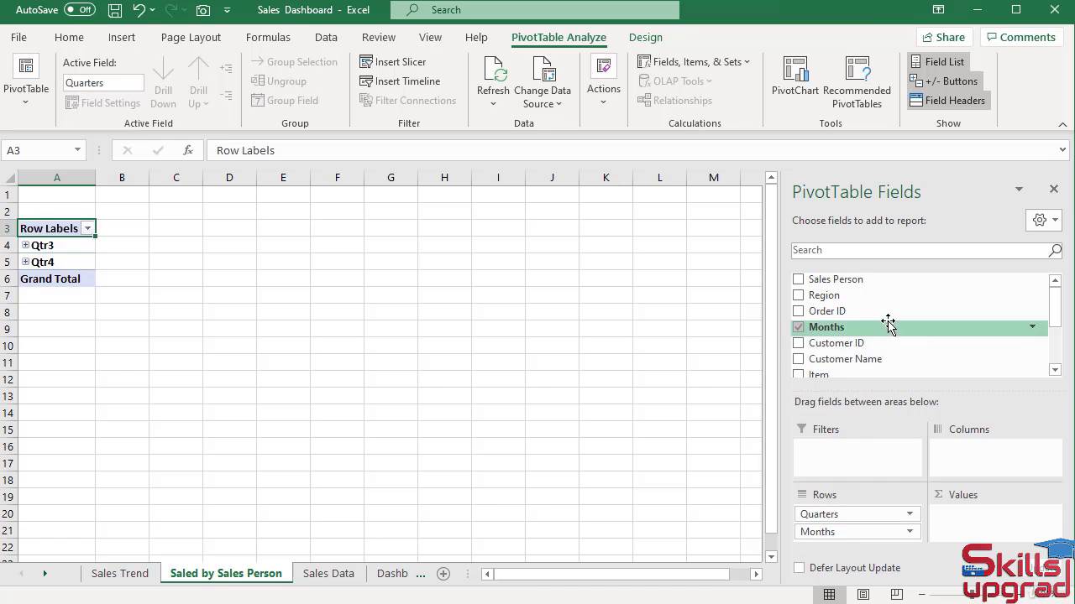
pyautogui.moveTo(862, 283); pyautogui.dragTo(974, 458)
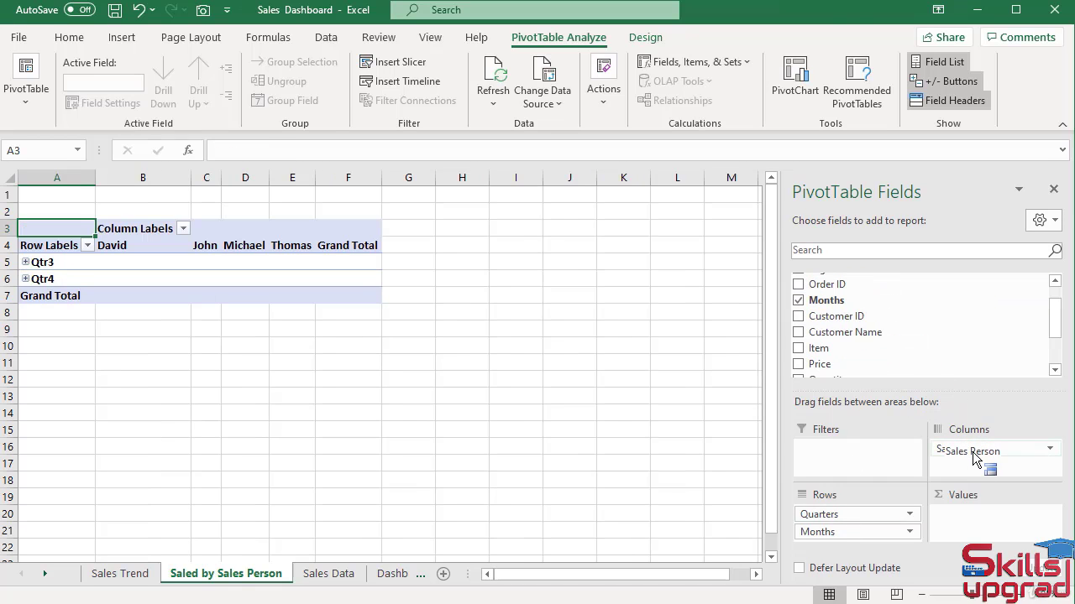
pyautogui.scroll(-2, 882, 365)
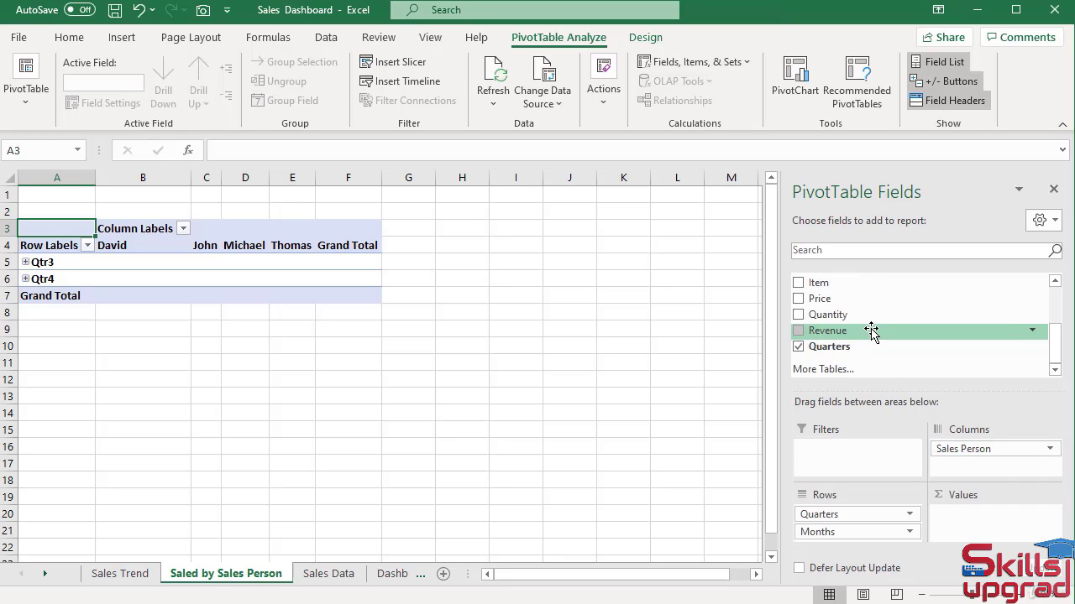
pyautogui.moveTo(868, 332); pyautogui.dragTo(968, 522)
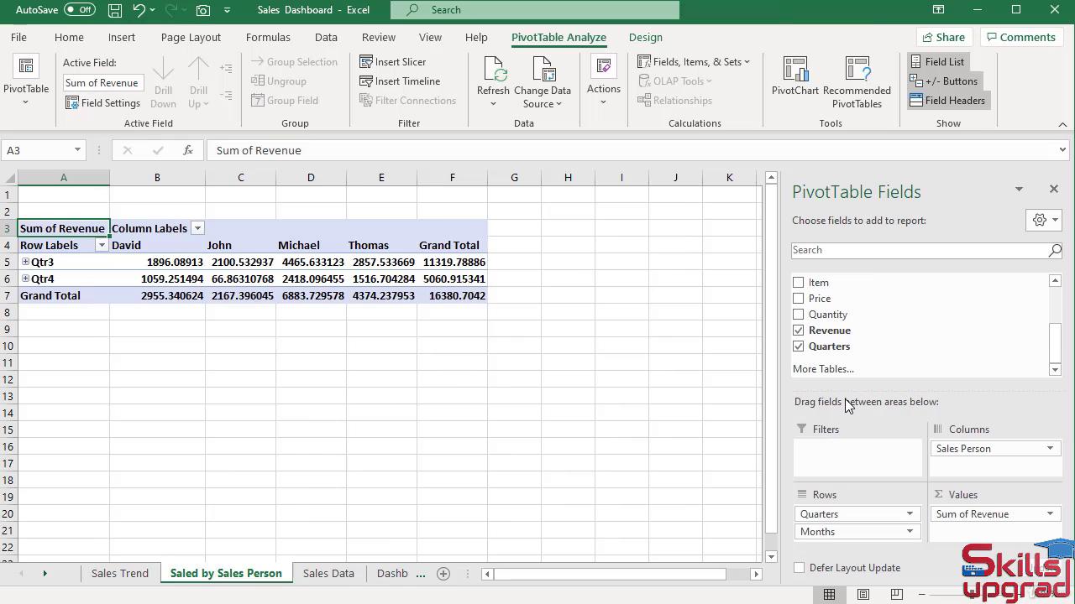
pyautogui.click(26, 262)
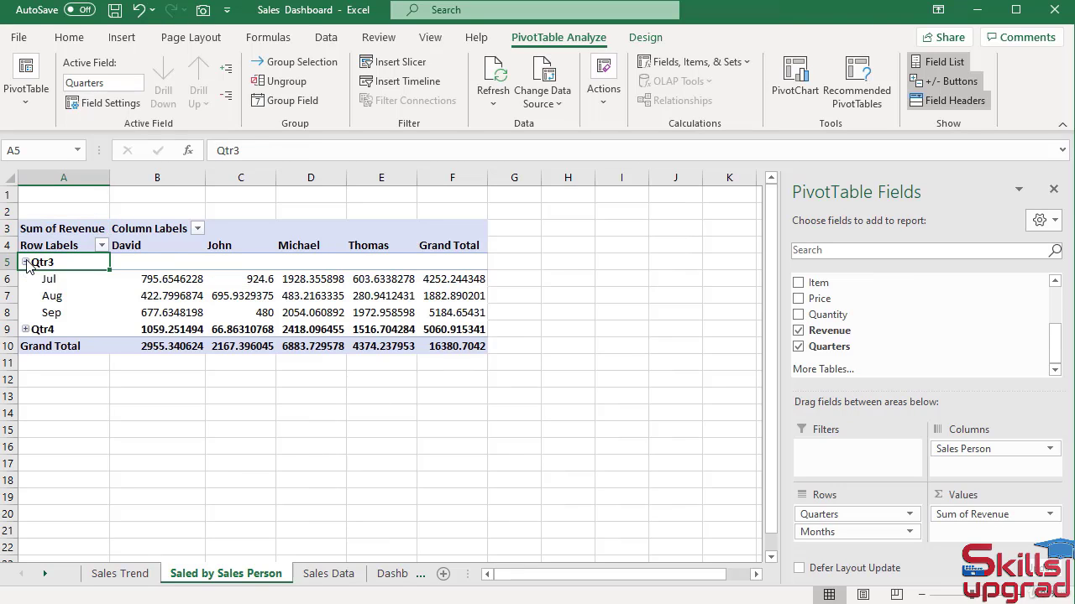
pyautogui.click(26, 329)
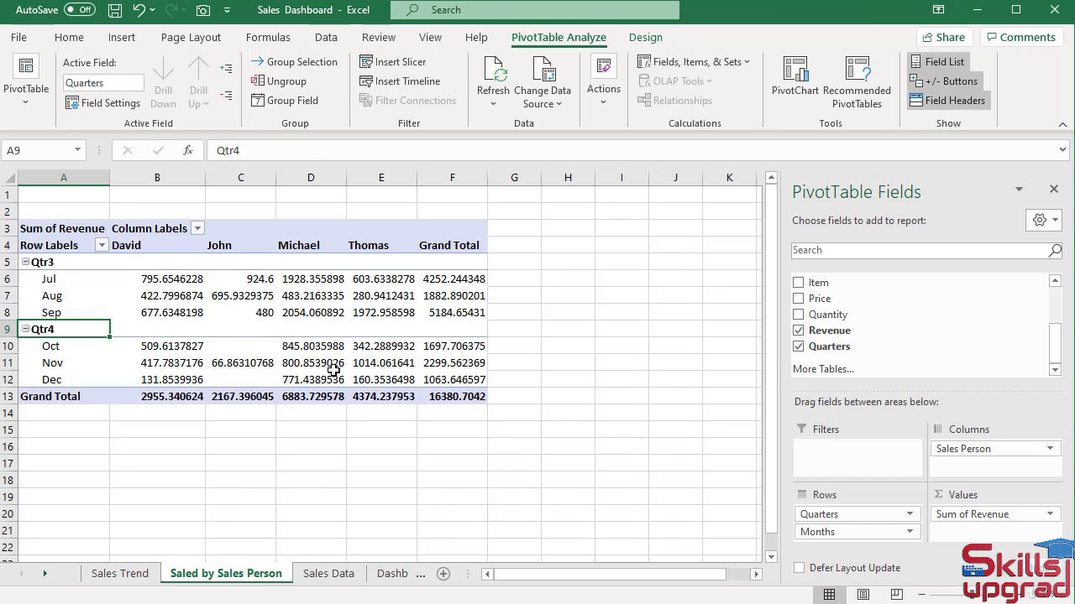
# Step: Set the number format of the pivot table's revenue values to Currency
pyautogui.click(334, 367)
pyautogui.rightClick(334, 367)
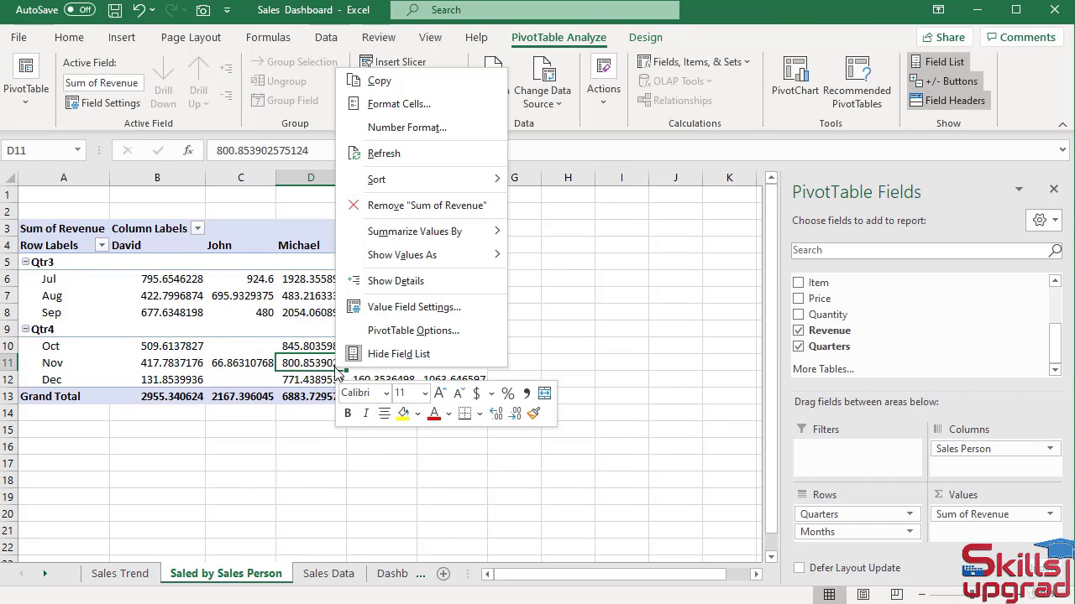
pyautogui.click(412, 134)
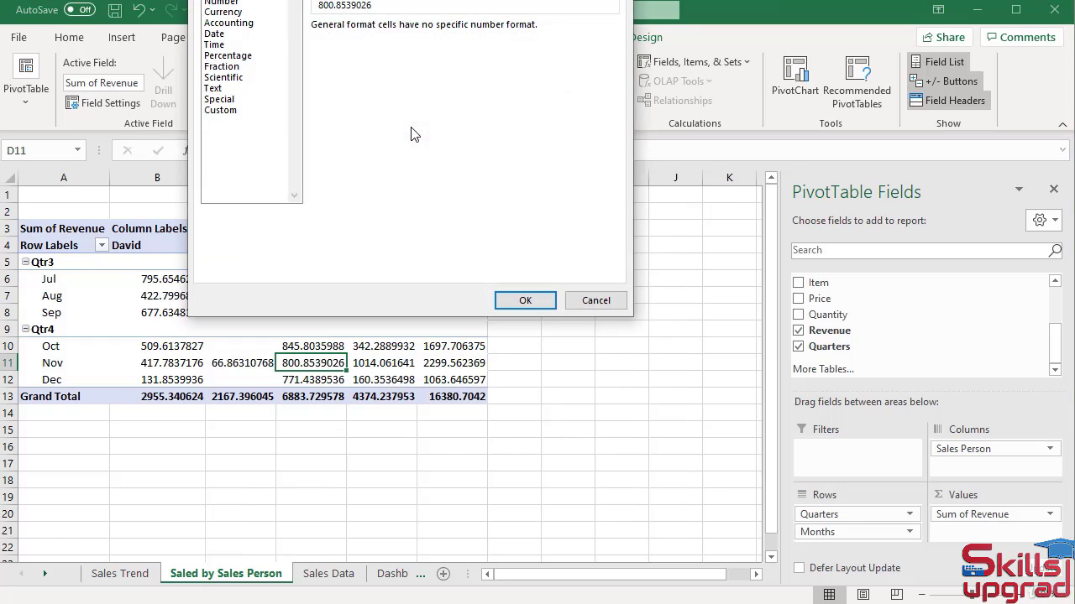
pyautogui.moveTo(396, 1); pyautogui.dragTo(405, 79)
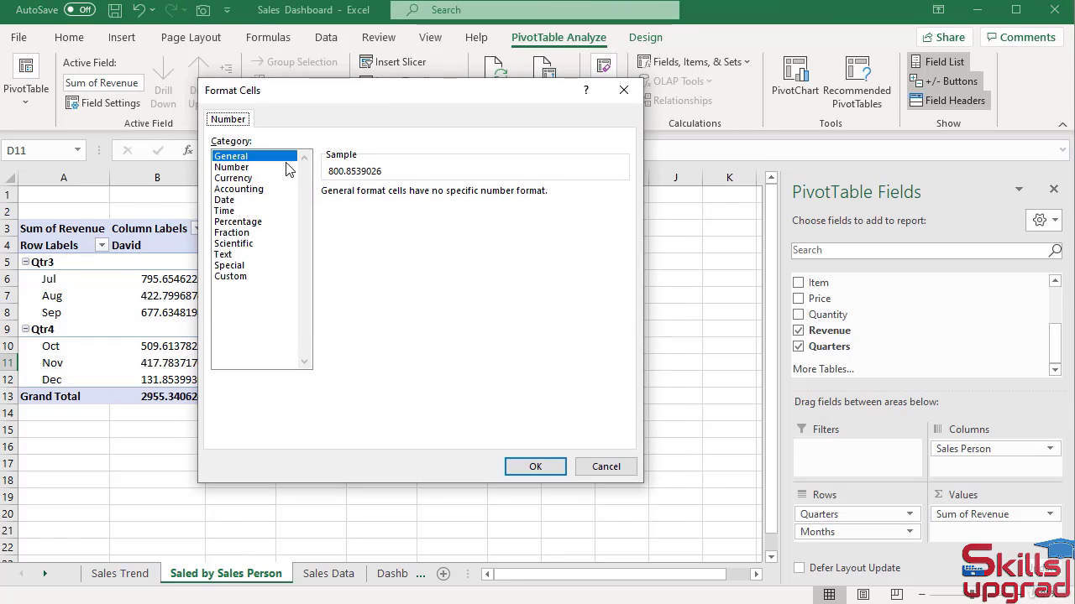
pyautogui.click(236, 177)
pyautogui.click(531, 467)
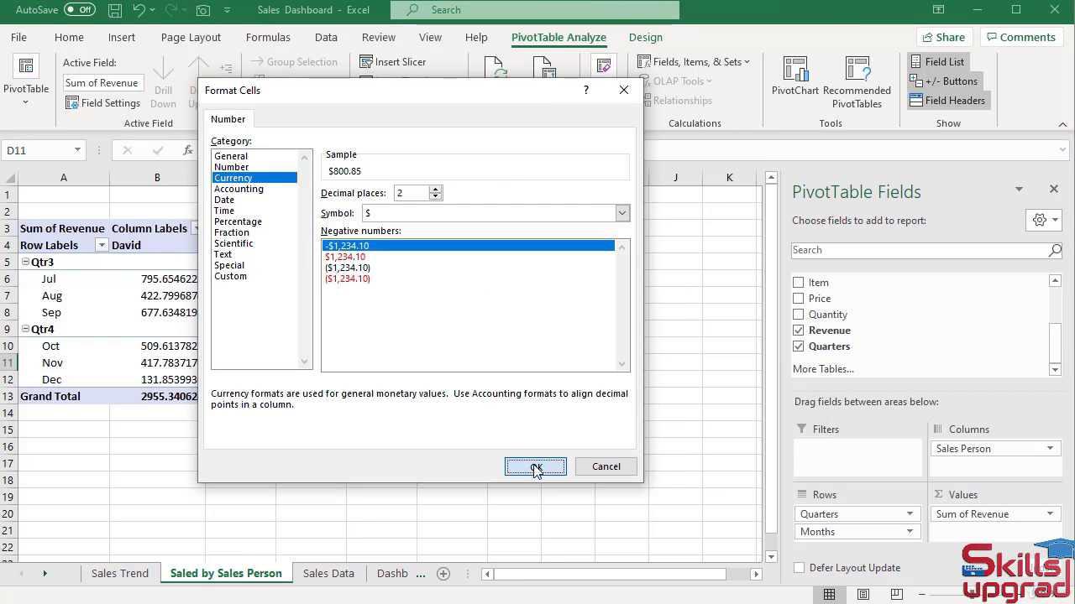
# Step: Insert a clustered column PivotChart from the pivot table and move it so its upper-left corner sits around cell E5
pyautogui.click(799, 87)
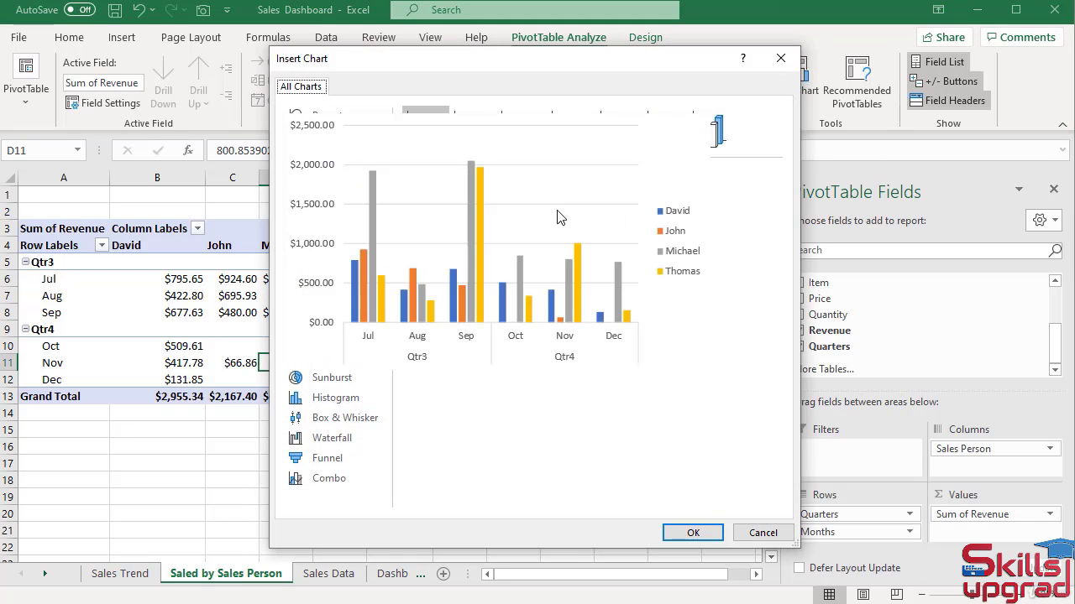
pyautogui.click(695, 534)
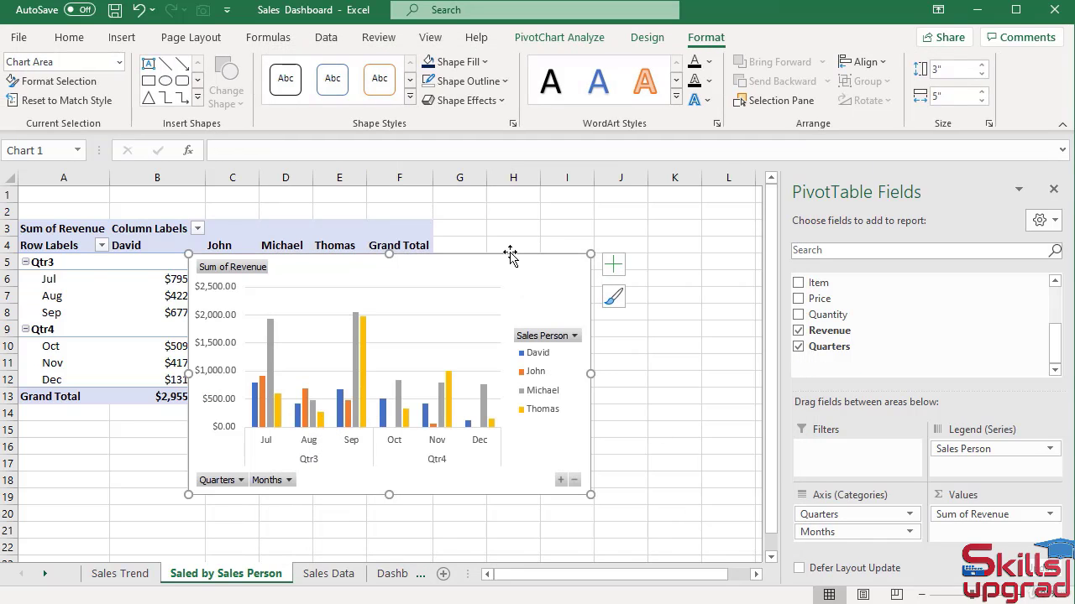
pyautogui.moveTo(509, 251); pyautogui.dragTo(611, 265)
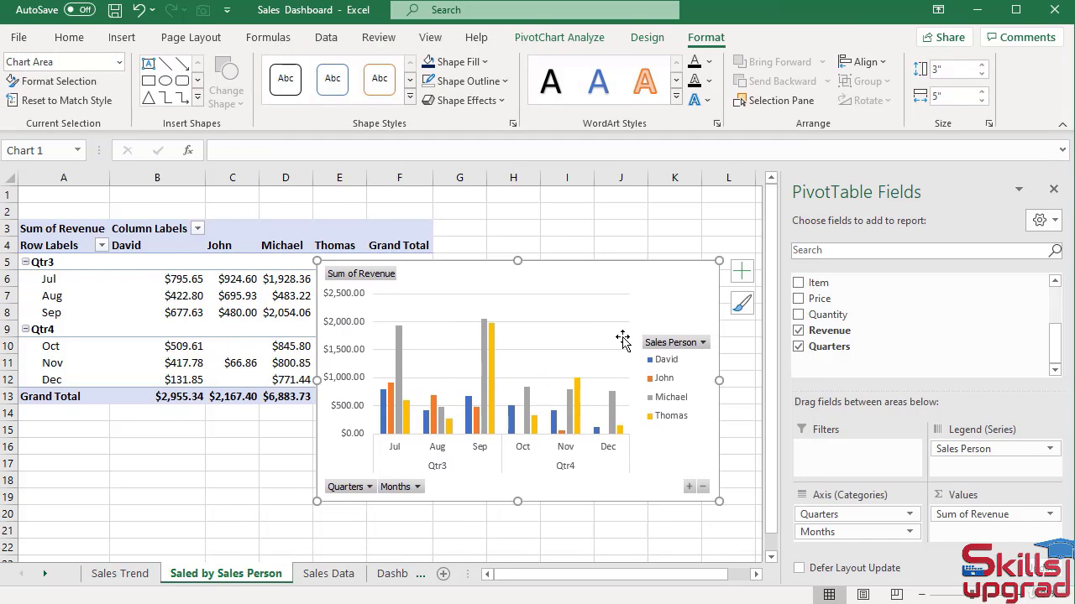
# Step: Hide all field buttons on the chart and delete its major horizontal gridlines
pyautogui.rightClick(688, 346)
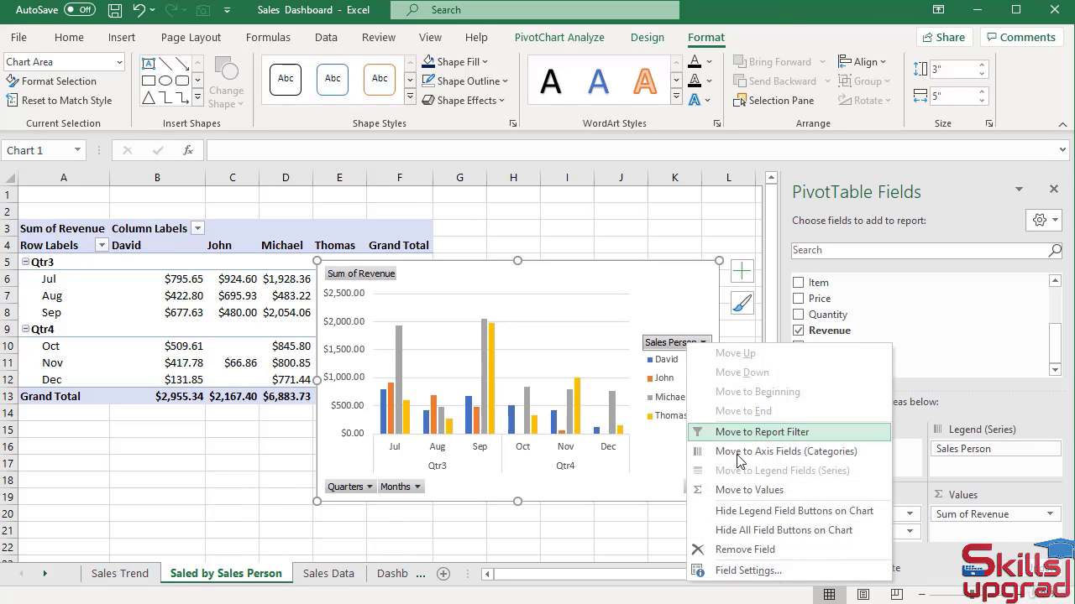
pyautogui.click(698, 530)
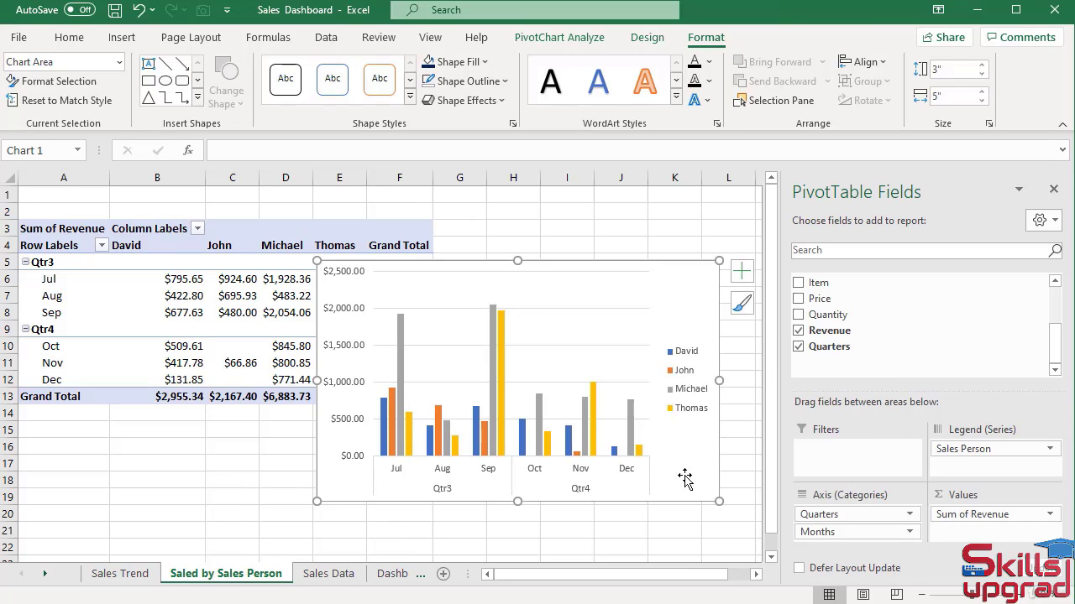
pyautogui.click(639, 346)
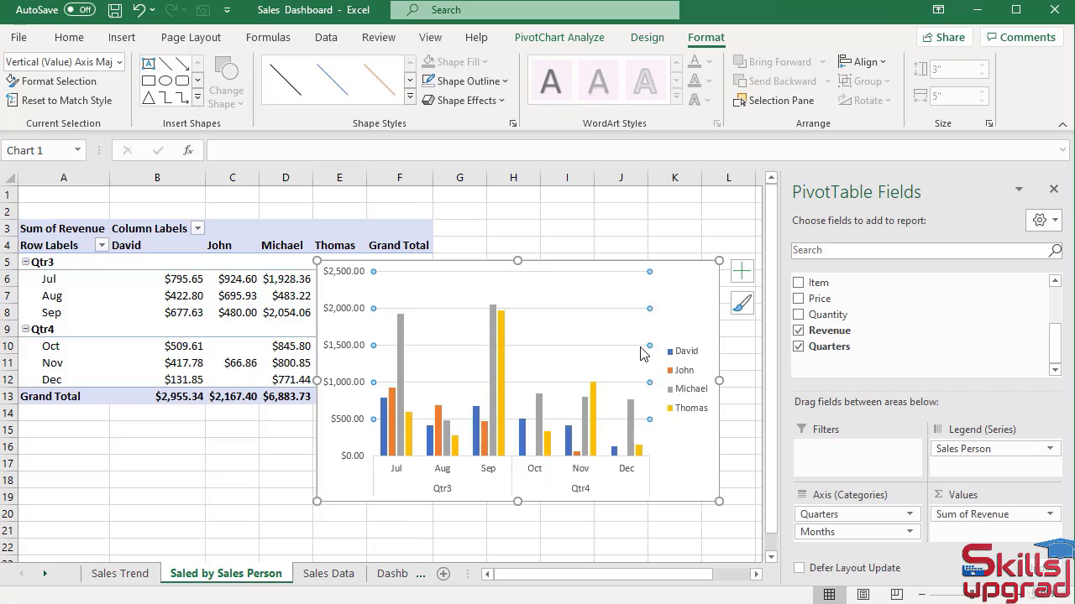
pyautogui.press('Escape')
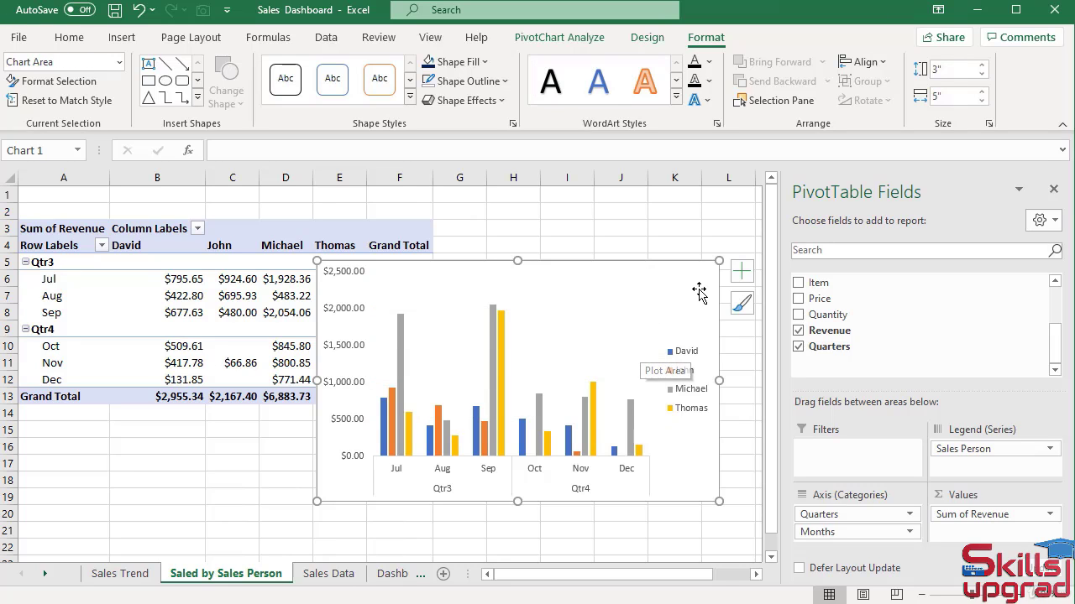
# Step: Add a chart title reading "Sales by Sales Person"
pyautogui.click(740, 272)
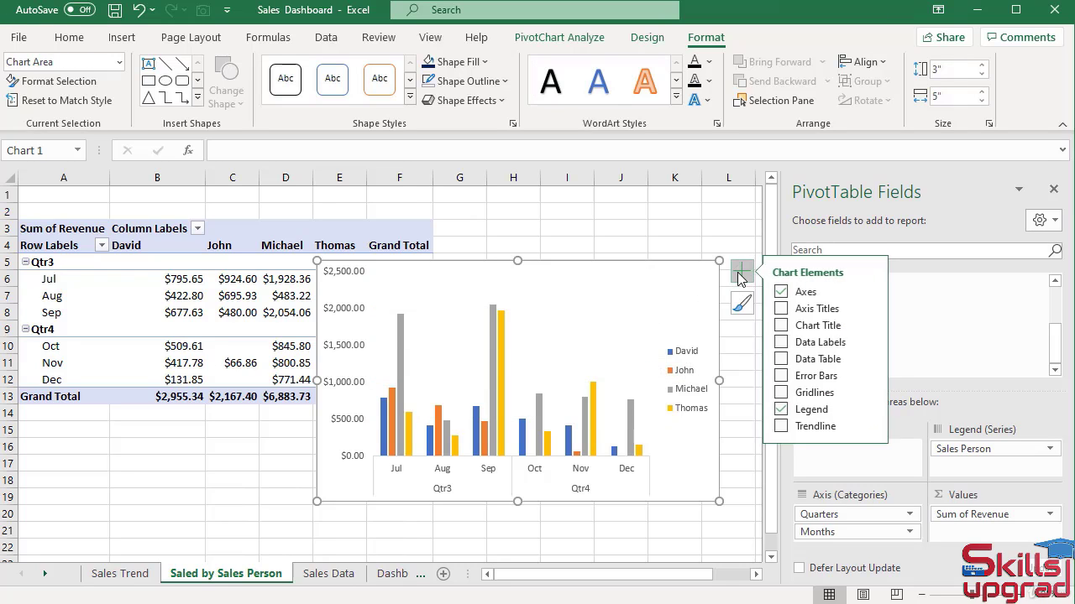
pyautogui.click(783, 326)
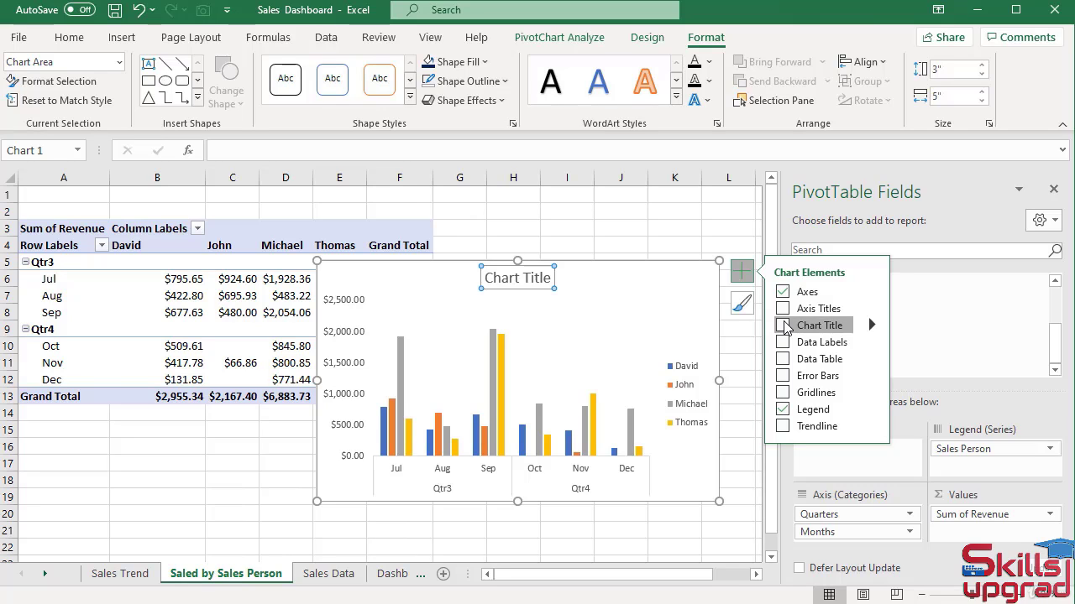
pyautogui.click(531, 280)
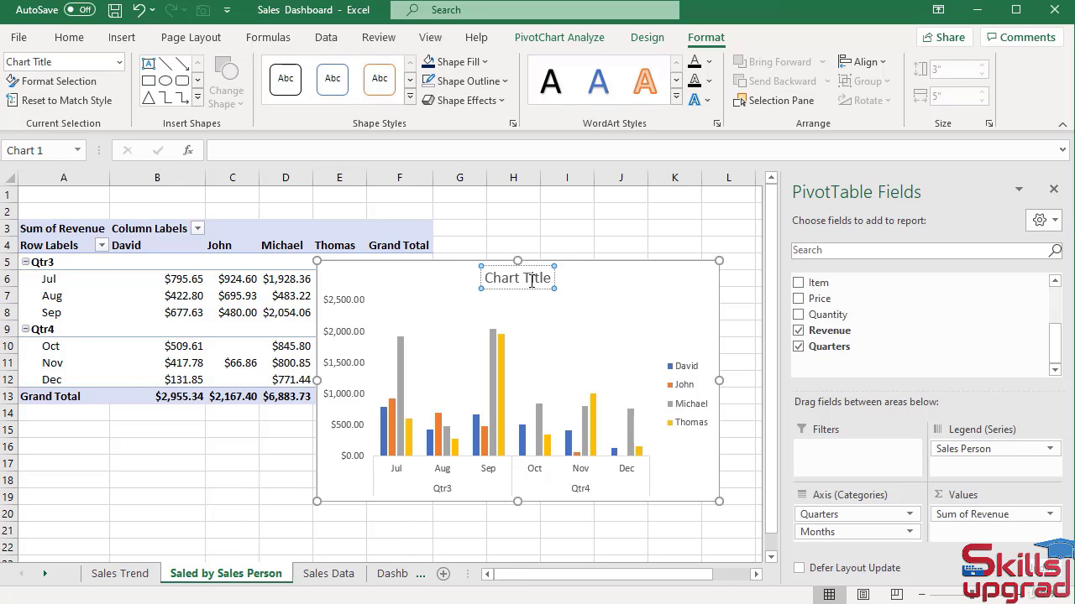
pyautogui.write('Sales by Sales Person')
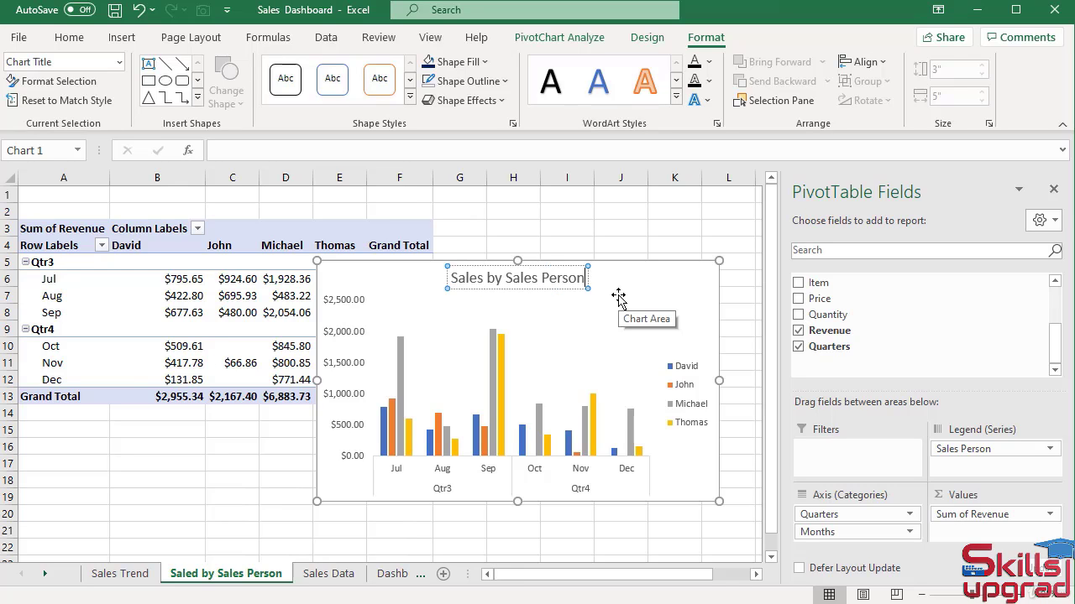
# Step: Format the whole chart title text in the standard dark blue colour and bold
pyautogui.hotkey('ctrl', 'a')
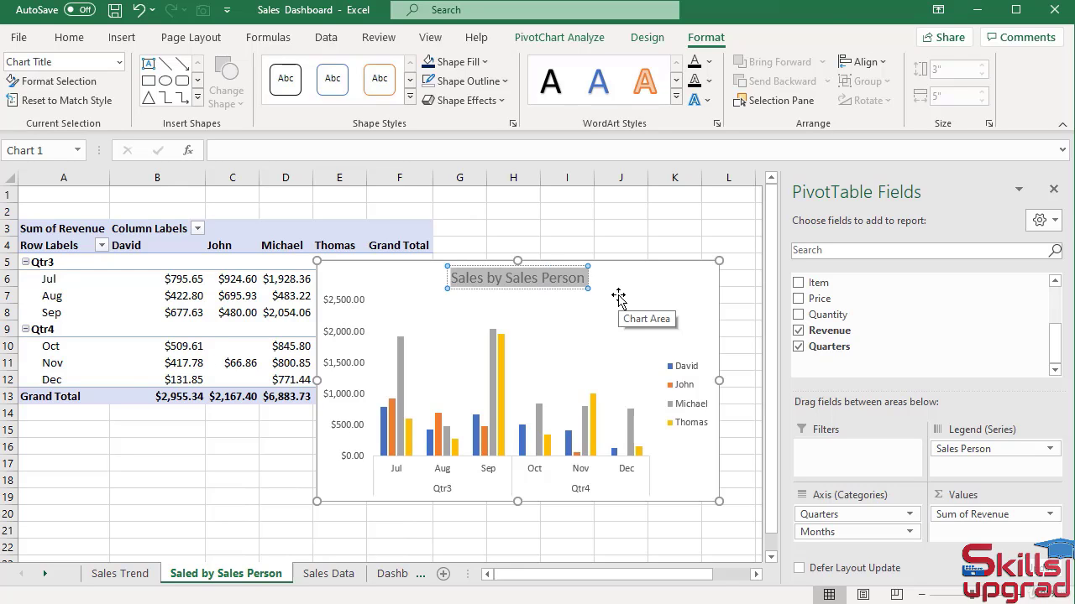
pyautogui.click(69, 38)
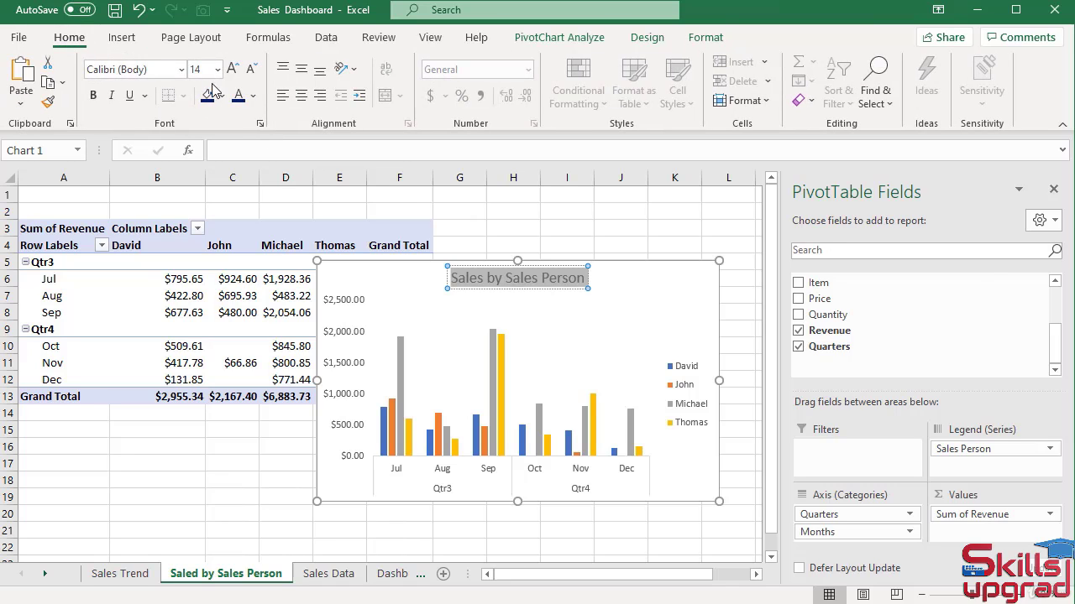
pyautogui.click(253, 97)
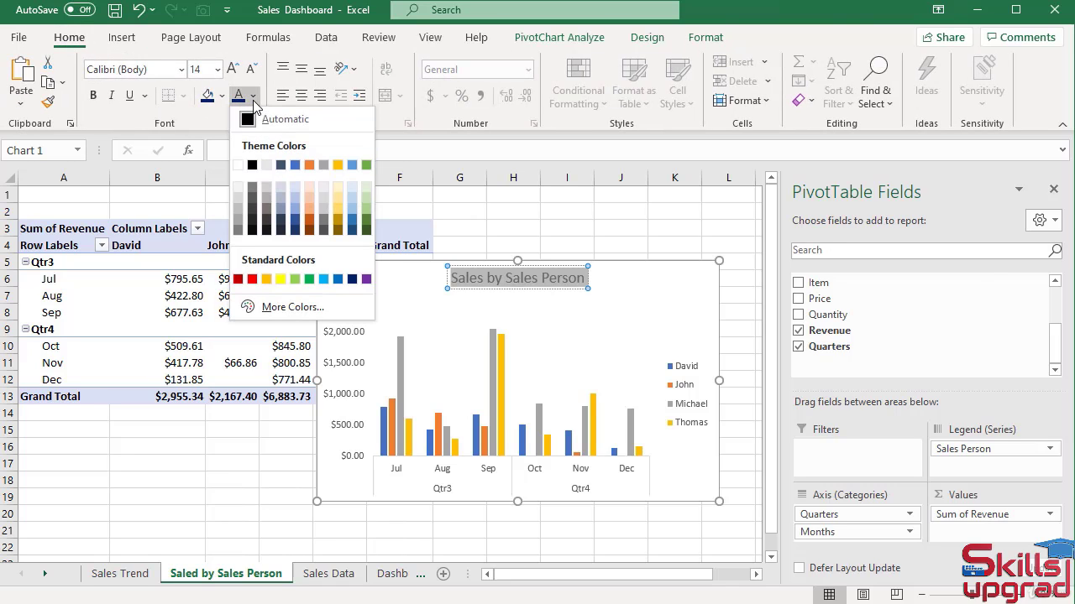
pyautogui.click(352, 279)
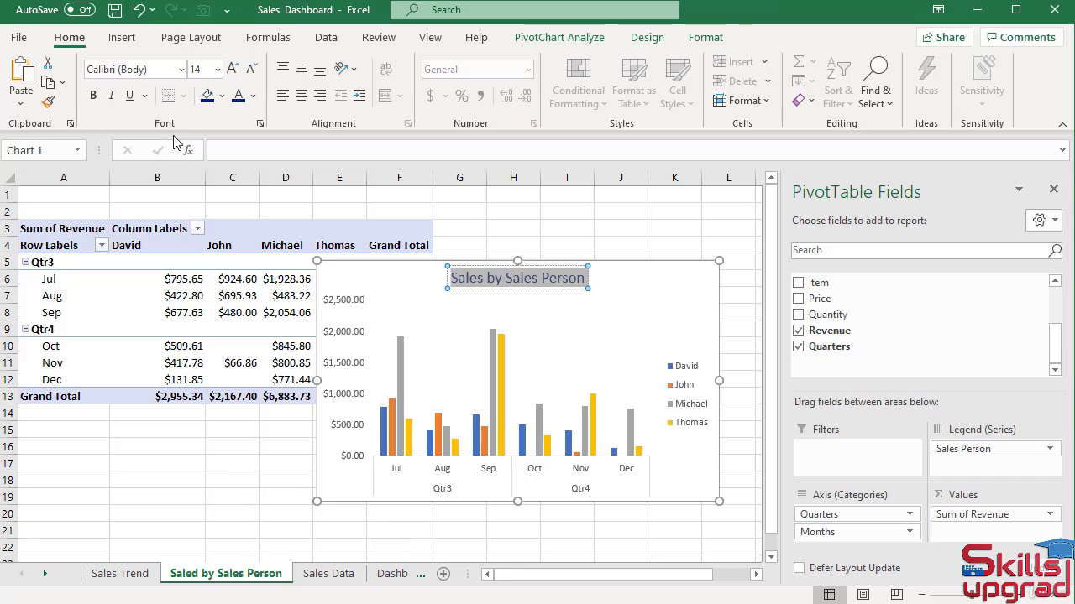
pyautogui.click(94, 102)
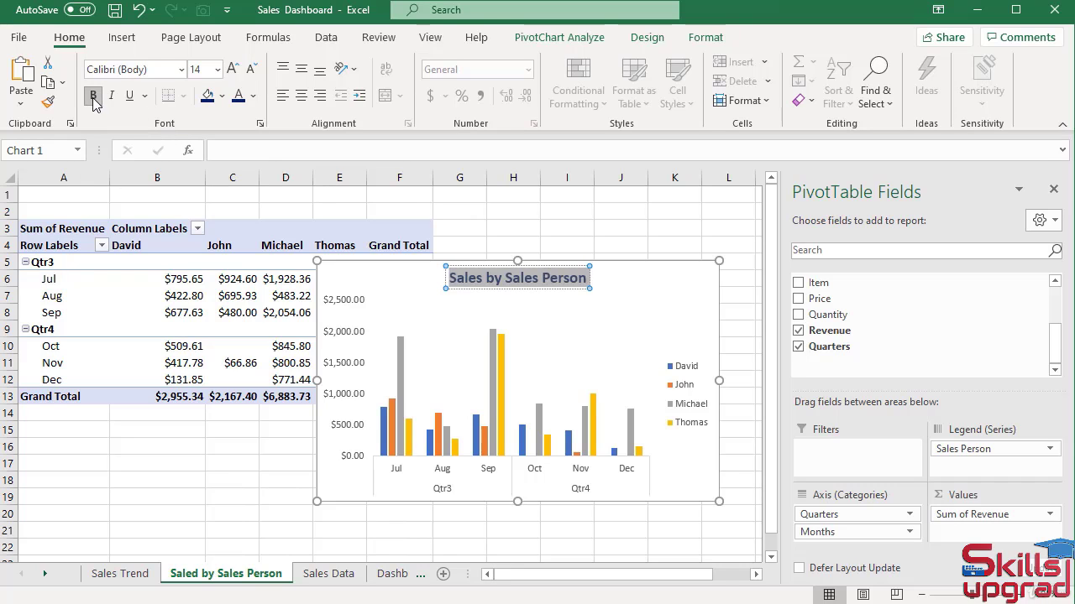
# Step: Apply the same dark blue font colour to the chart's vertical axis labels, horizontal axis labels and legend
pyautogui.click(343, 308)
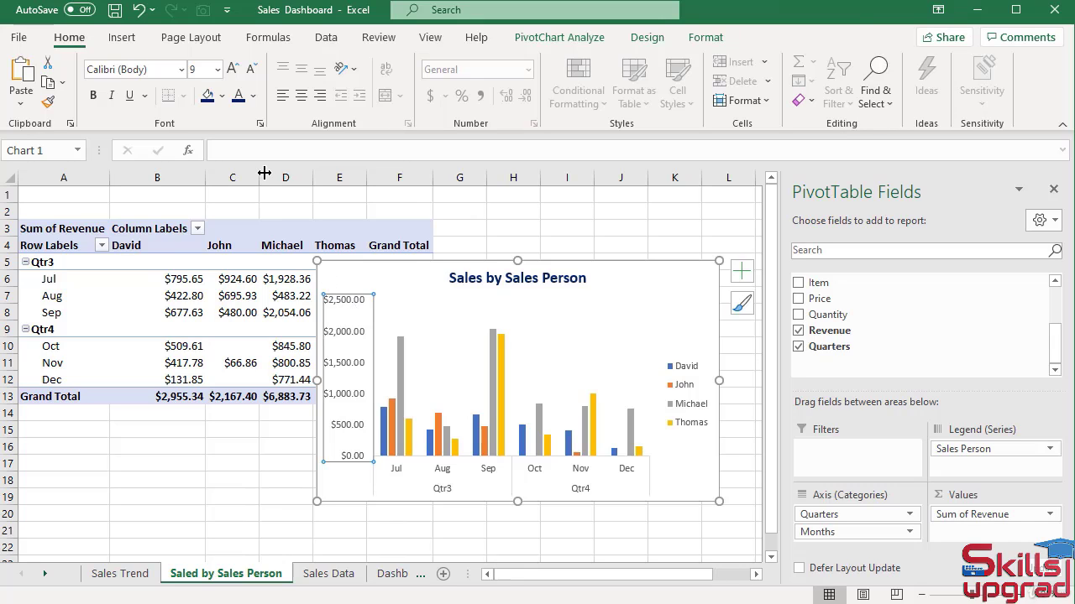
pyautogui.click(240, 99)
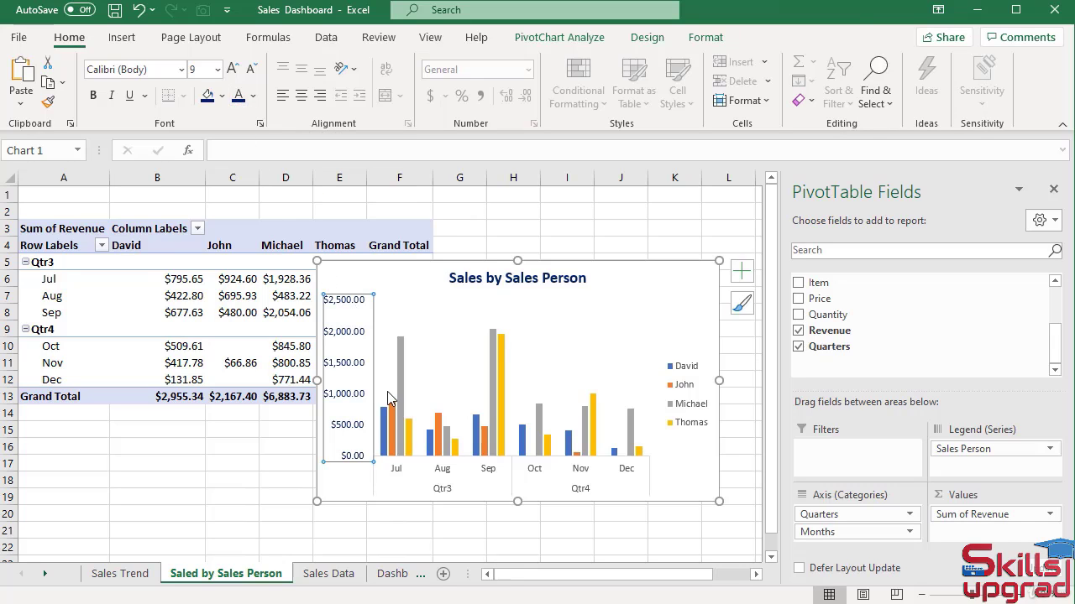
pyautogui.click(526, 472)
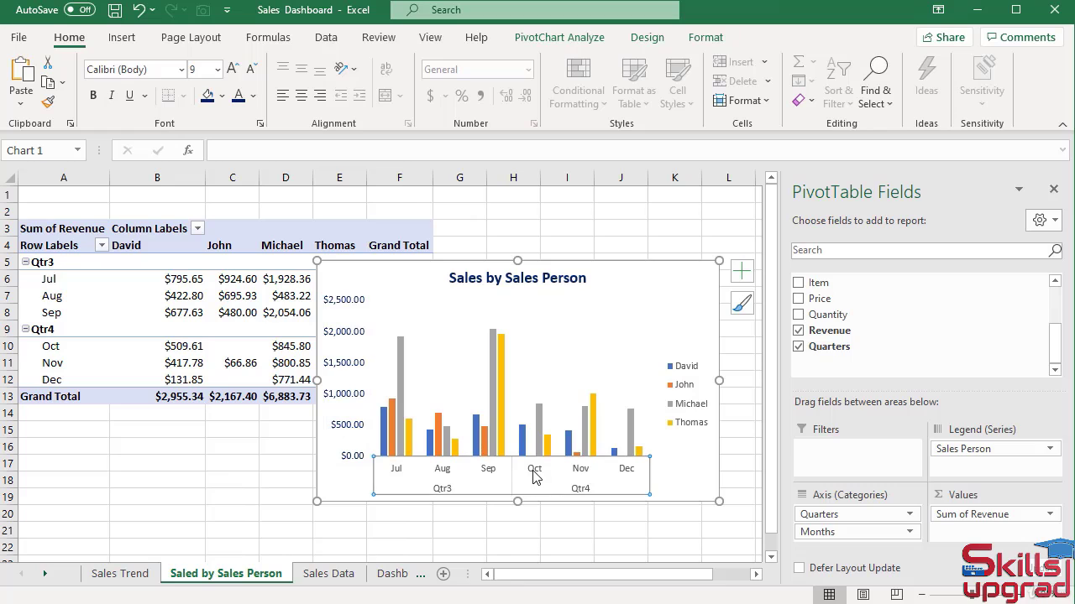
pyautogui.click(239, 97)
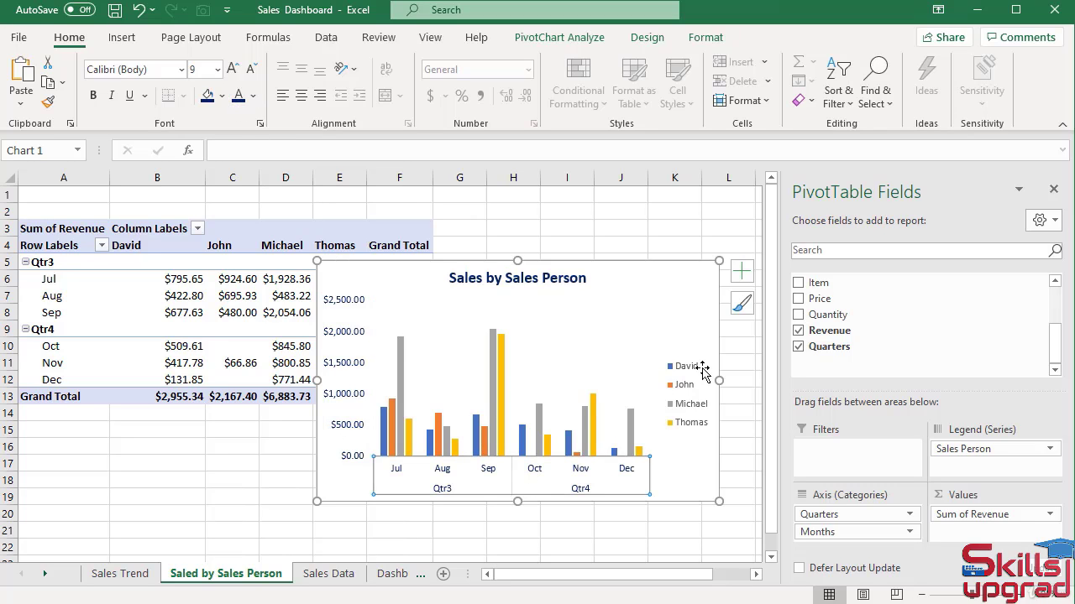
pyautogui.click(690, 369)
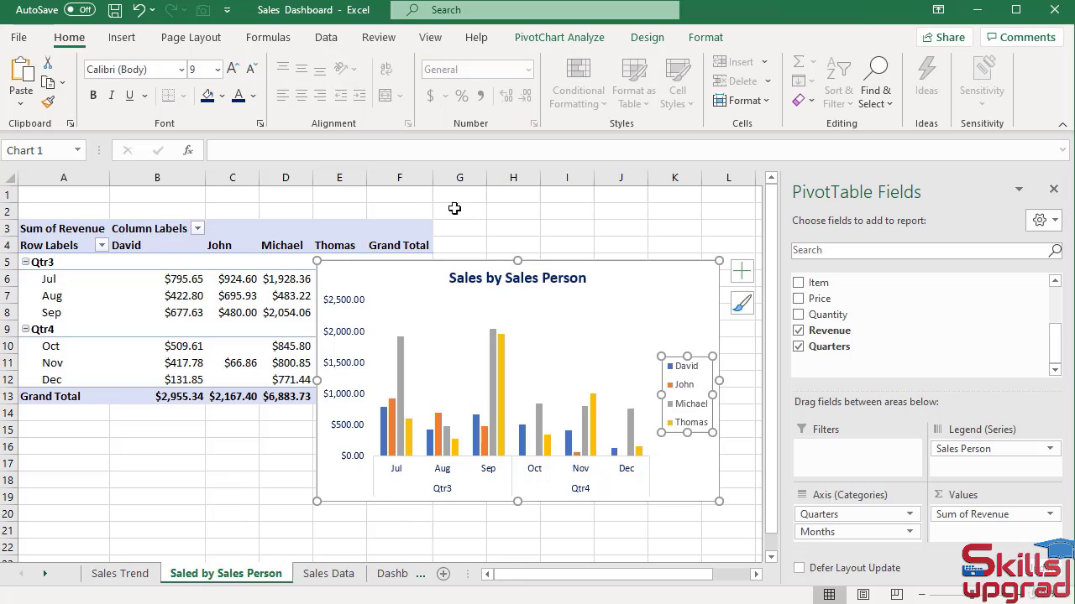
pyautogui.click(238, 98)
# Step: Move the chart beside column B with its upper edge near row 4, and close the PivotTable field list
pyautogui.click(627, 265)
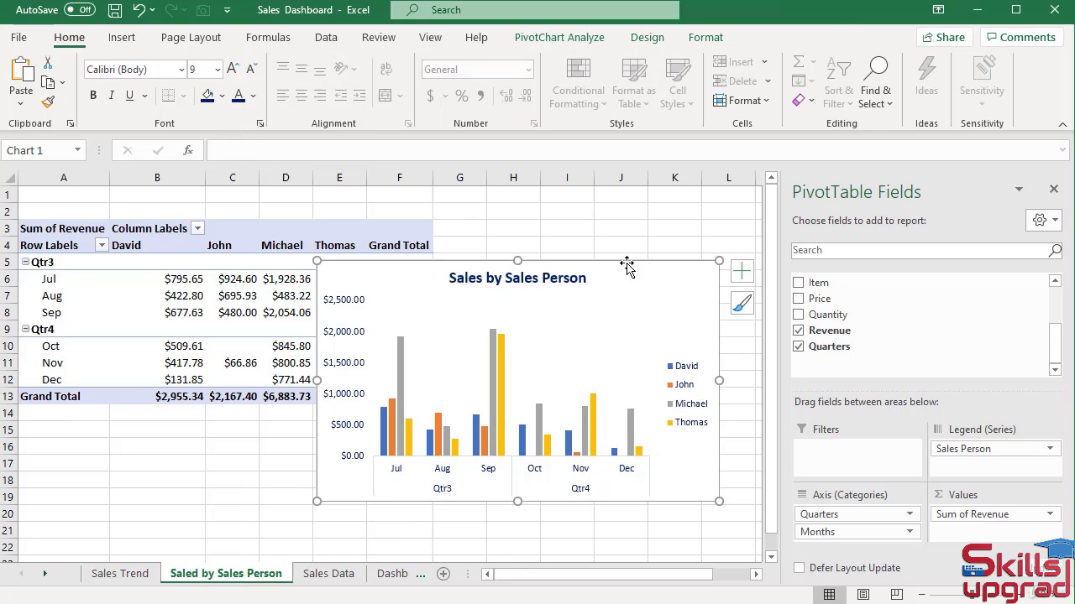
pyautogui.moveTo(627, 266); pyautogui.dragTo(519, 238)
pyautogui.click(1054, 189)
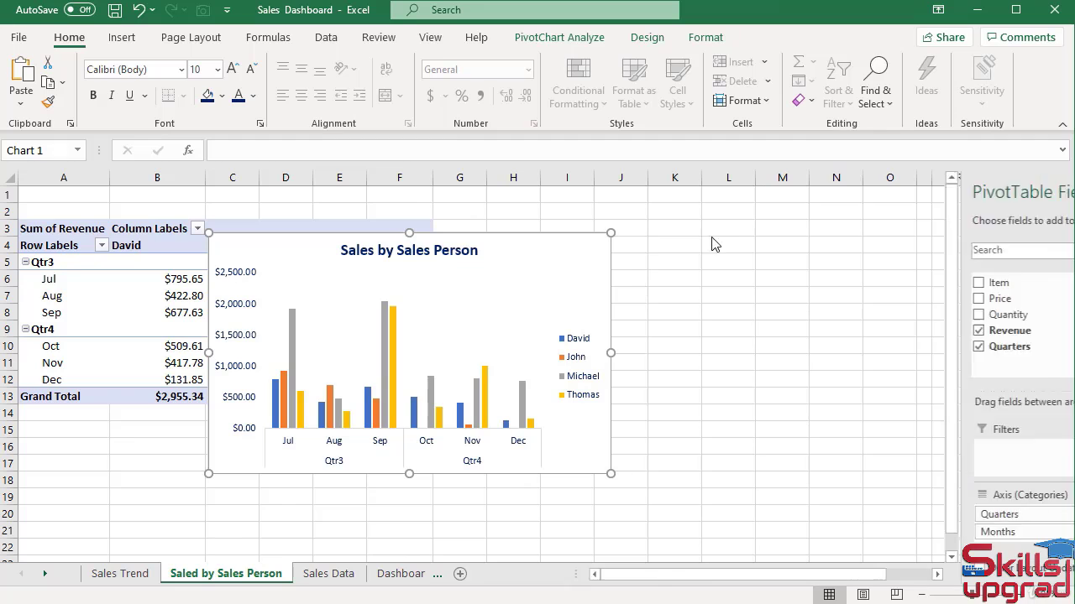
pyautogui.click(531, 278)
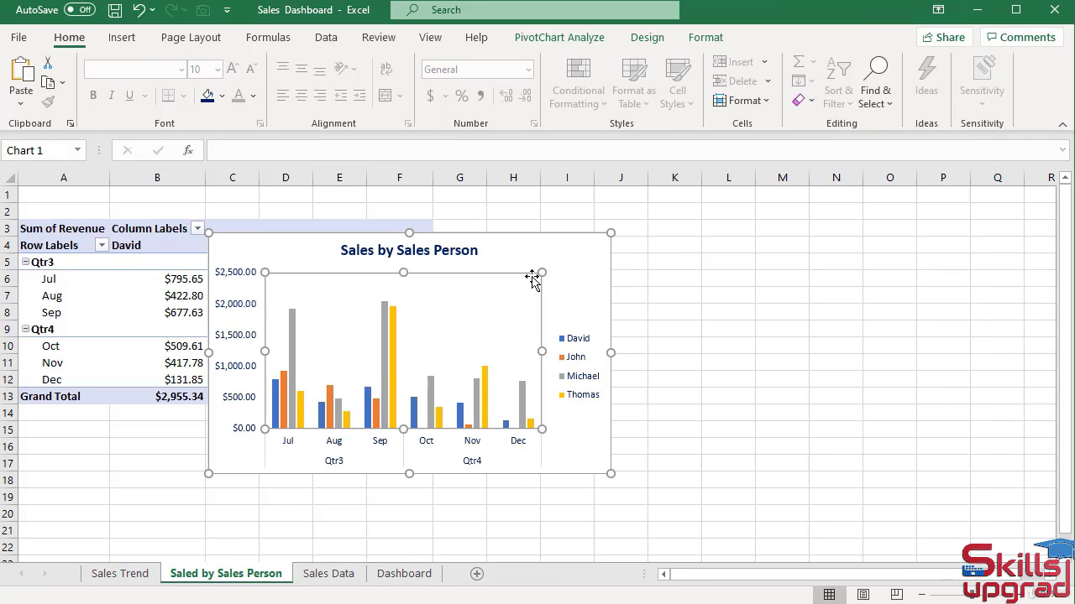
# Step: Give the fourth data series in the column chart a solid fill in the standard purple colour
pyautogui.hotkey('ctrl', '1')
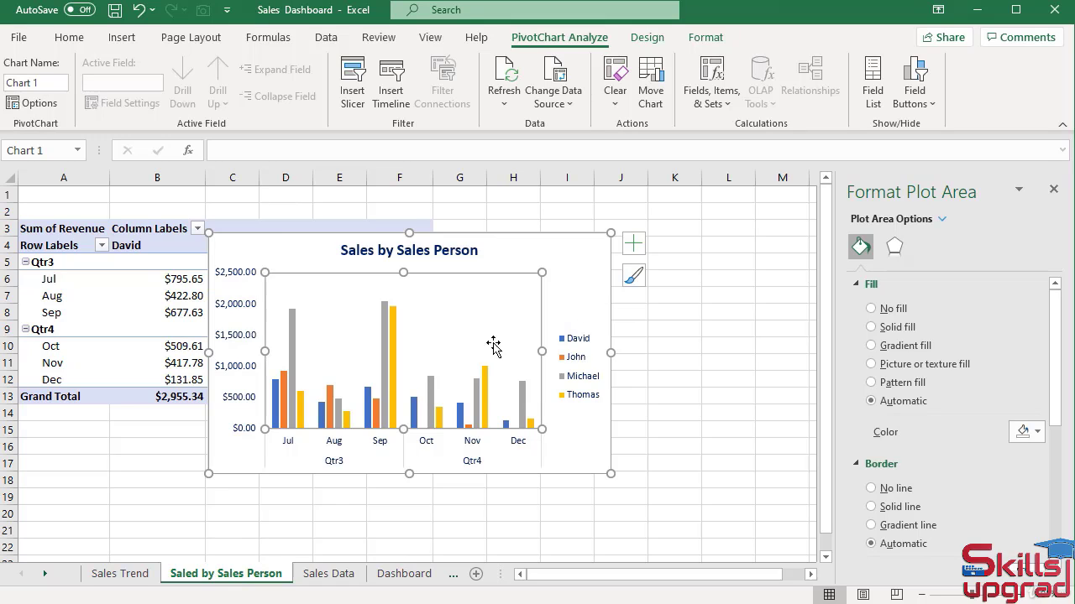
pyautogui.click(531, 424)
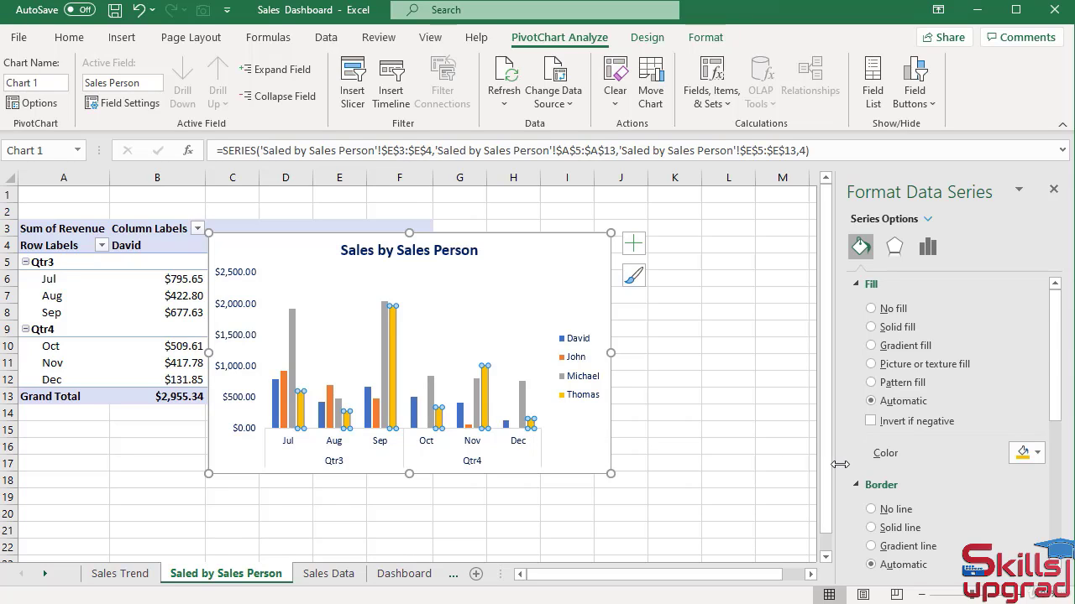
pyautogui.click(871, 327)
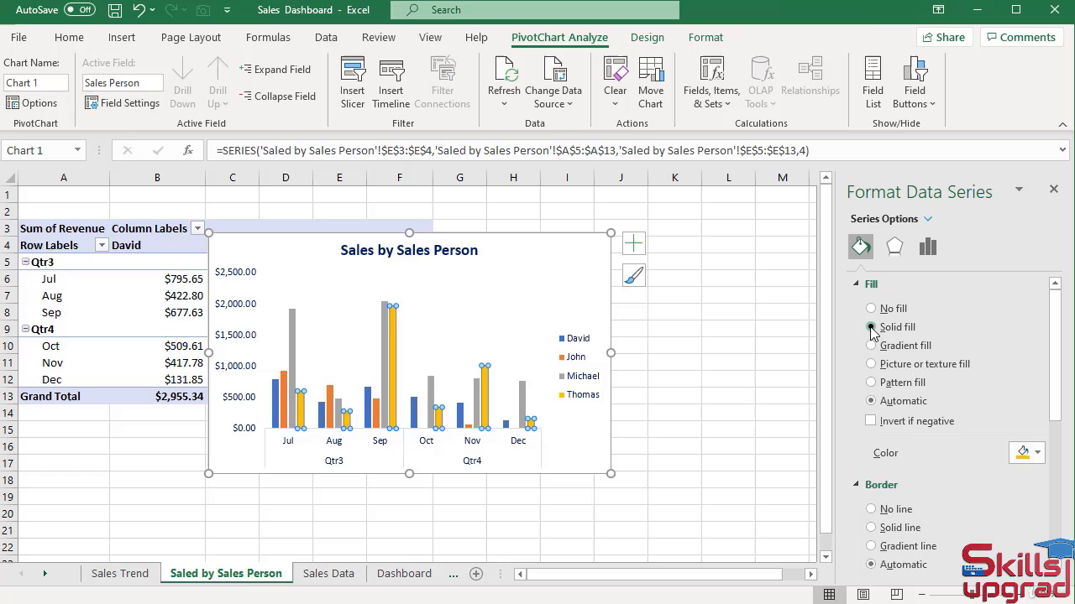
pyautogui.click(1037, 453)
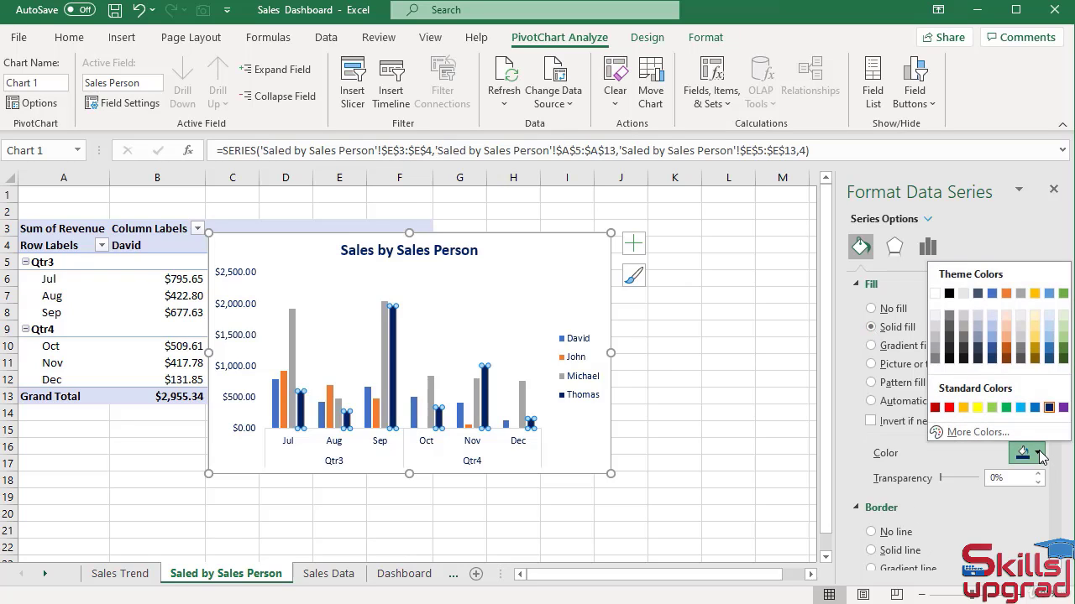
pyautogui.click(1063, 408)
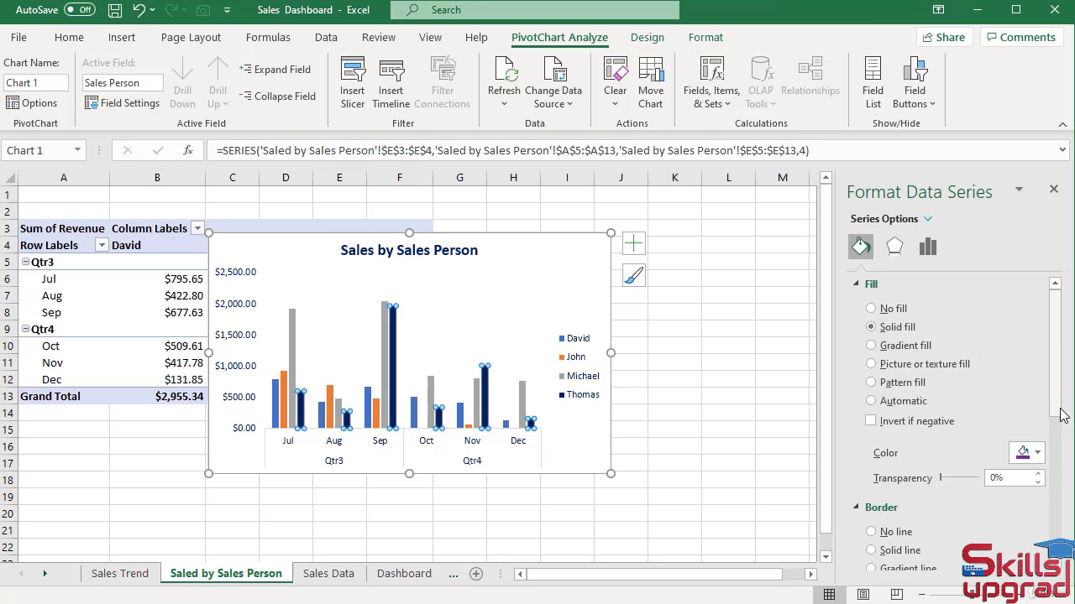
# Step: Fill the third data series, the grey columns, with the lighter blue theme colour next to gold
pyautogui.click(526, 395)
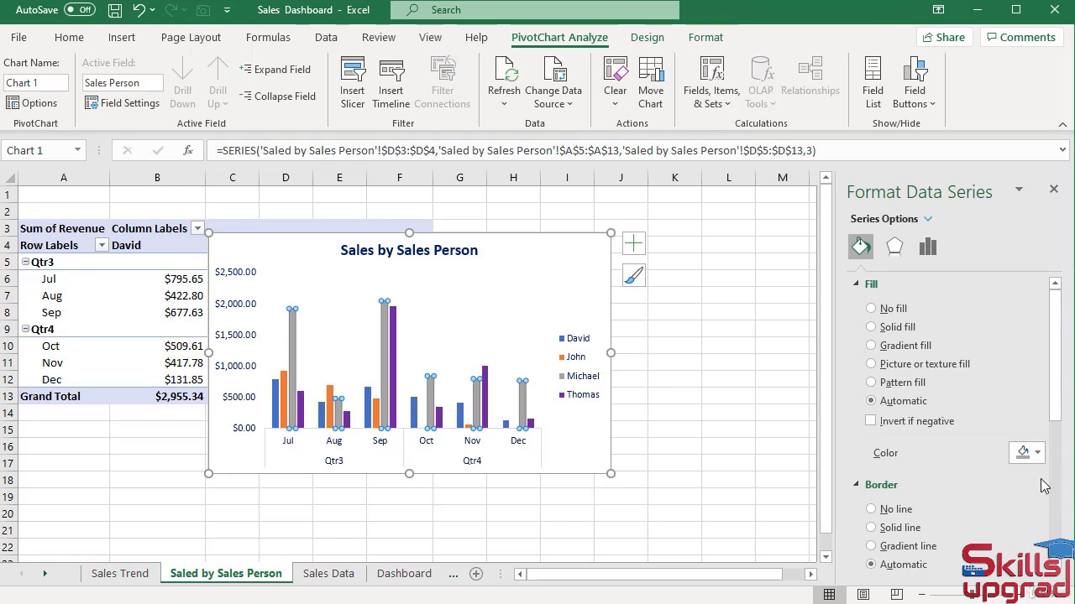
pyautogui.click(1038, 454)
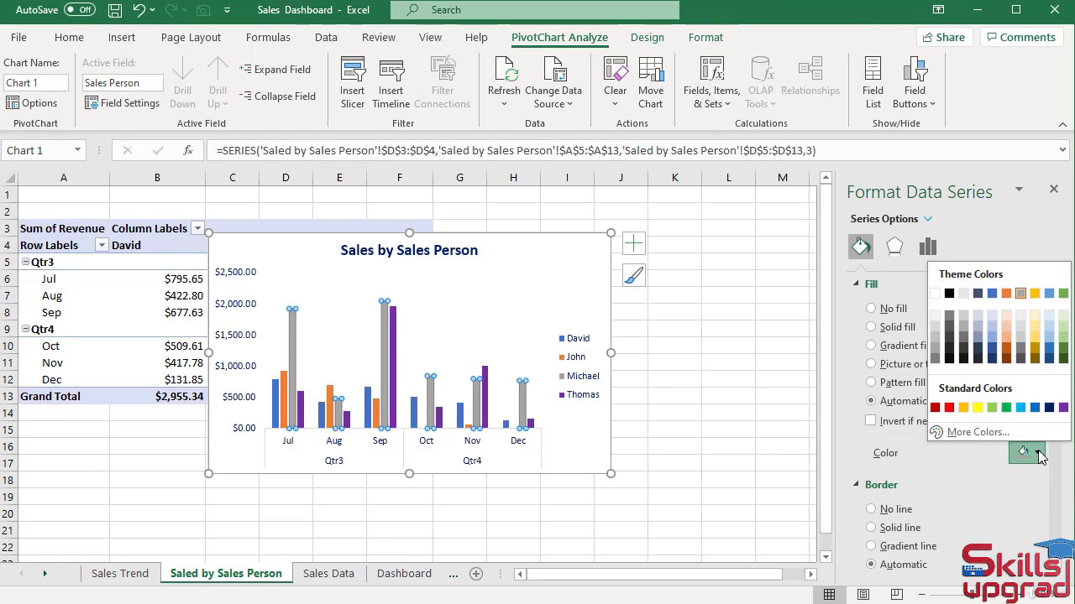
pyautogui.click(1048, 293)
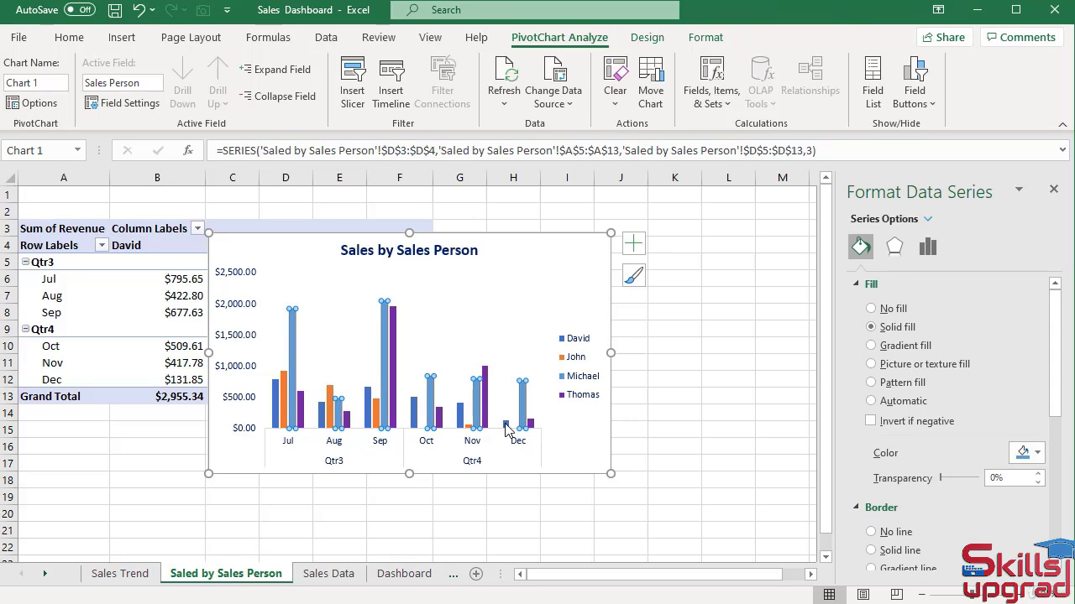
# Step: Fill the second data series, the orange columns, with the gold theme colour
pyautogui.click(376, 415)
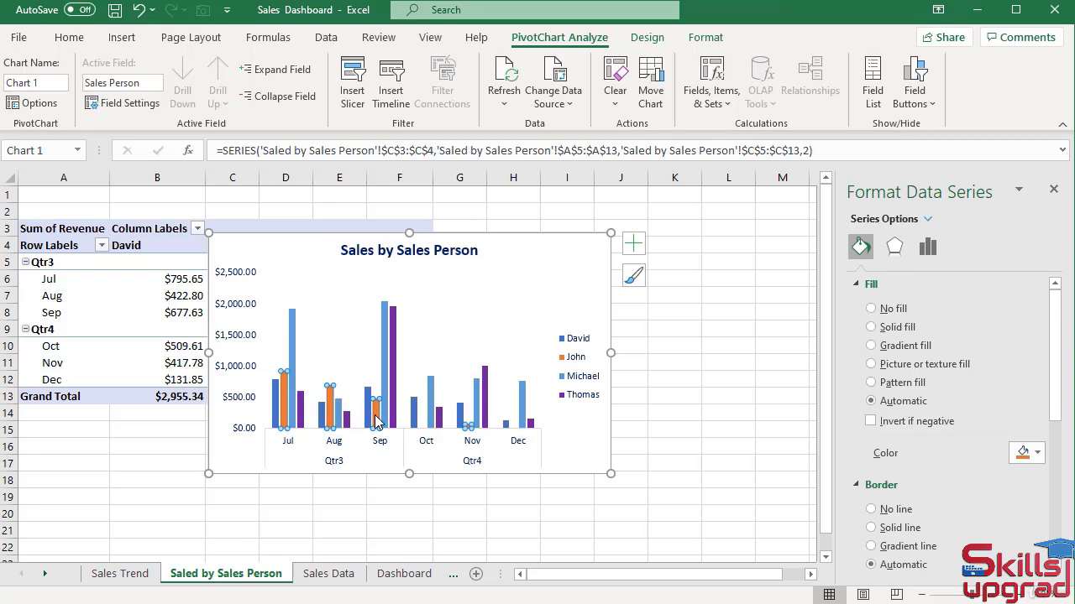
pyautogui.click(1035, 453)
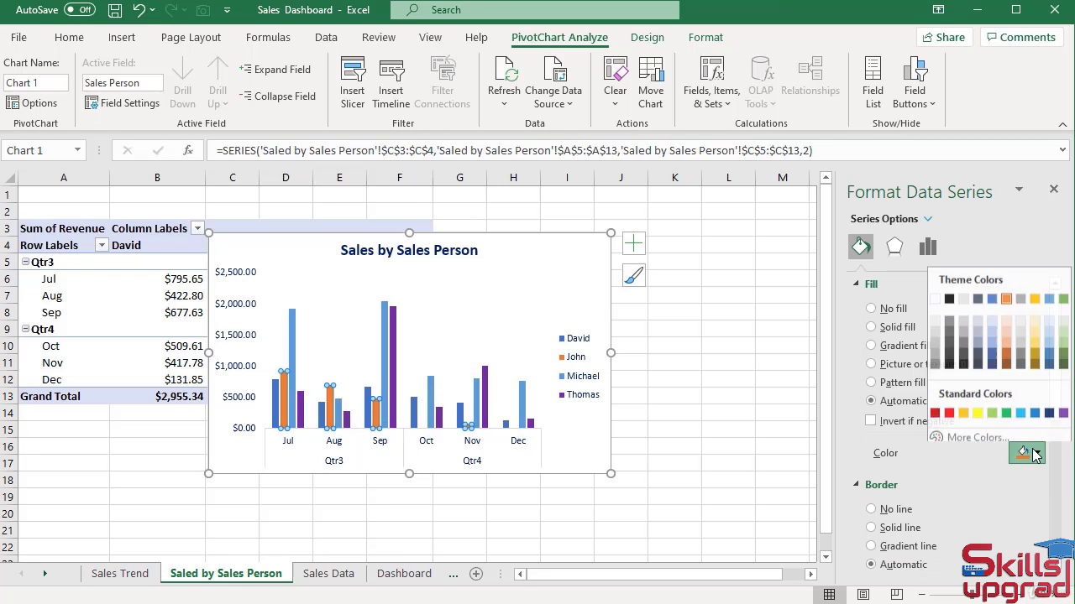
pyautogui.click(1035, 294)
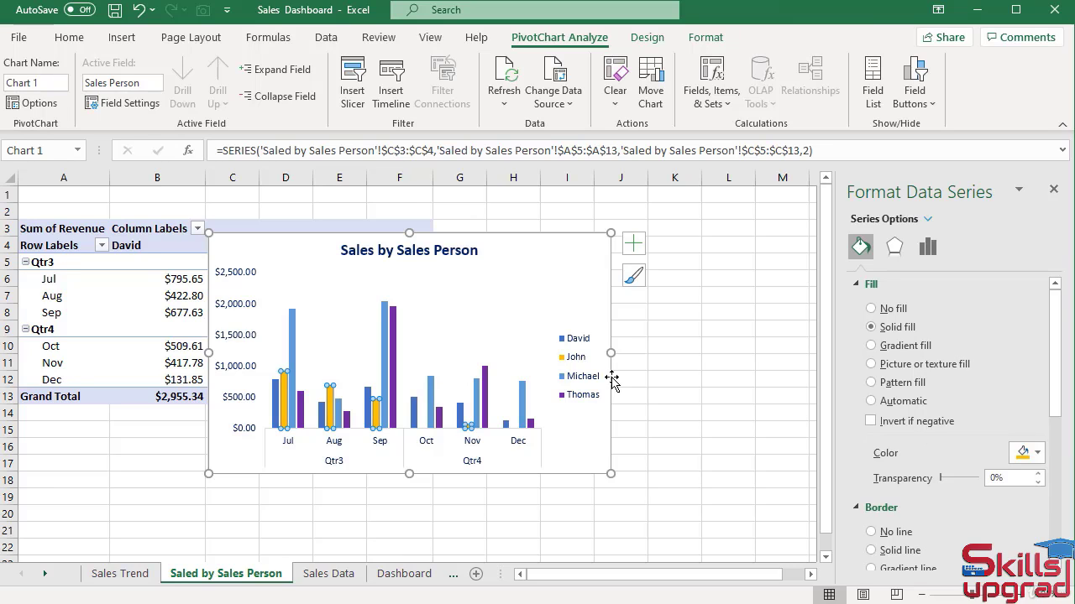
# Step: Fill the first data series in the column chart with the standard light blue colour
pyautogui.click(461, 418)
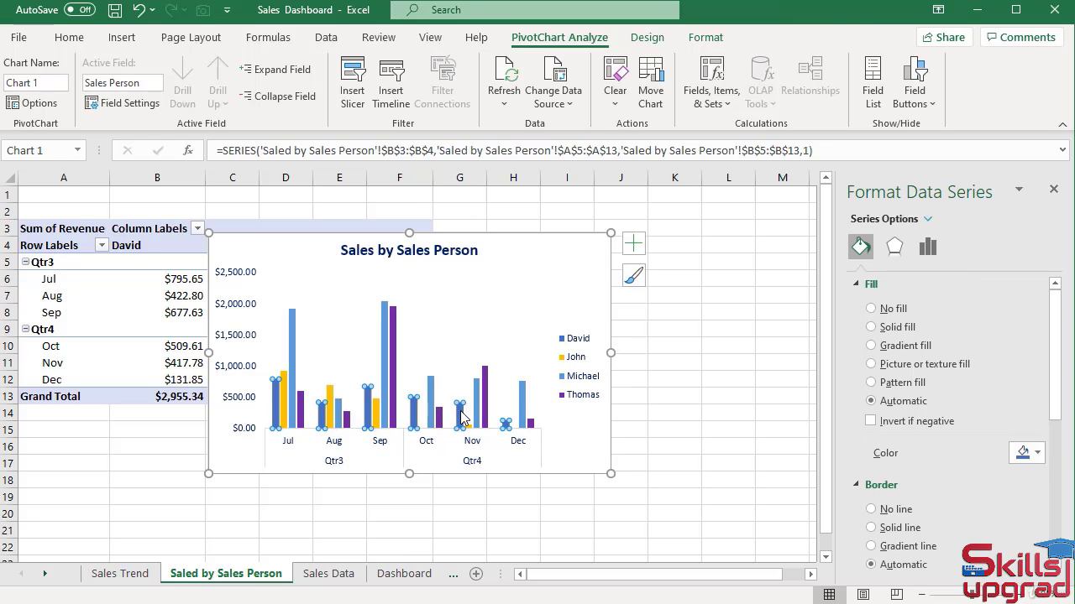
pyautogui.click(1018, 458)
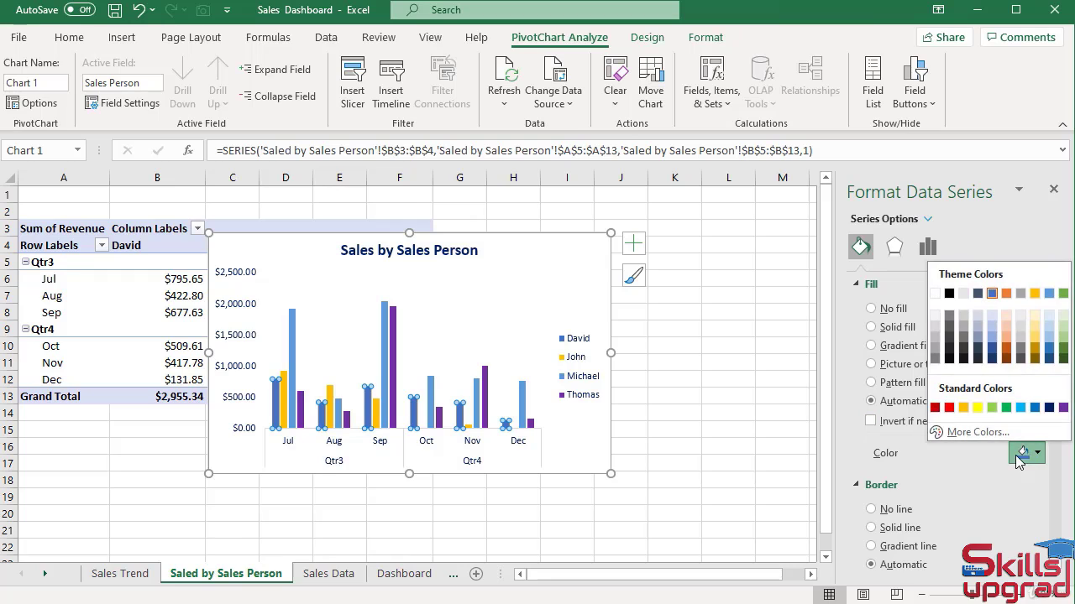
pyautogui.click(1019, 408)
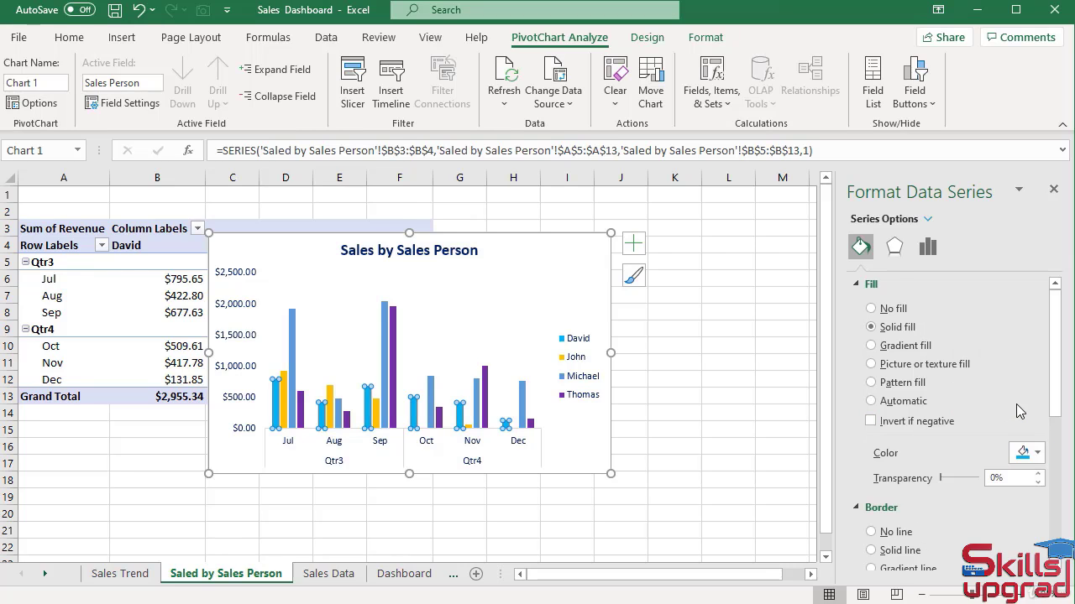
pyautogui.click(532, 247)
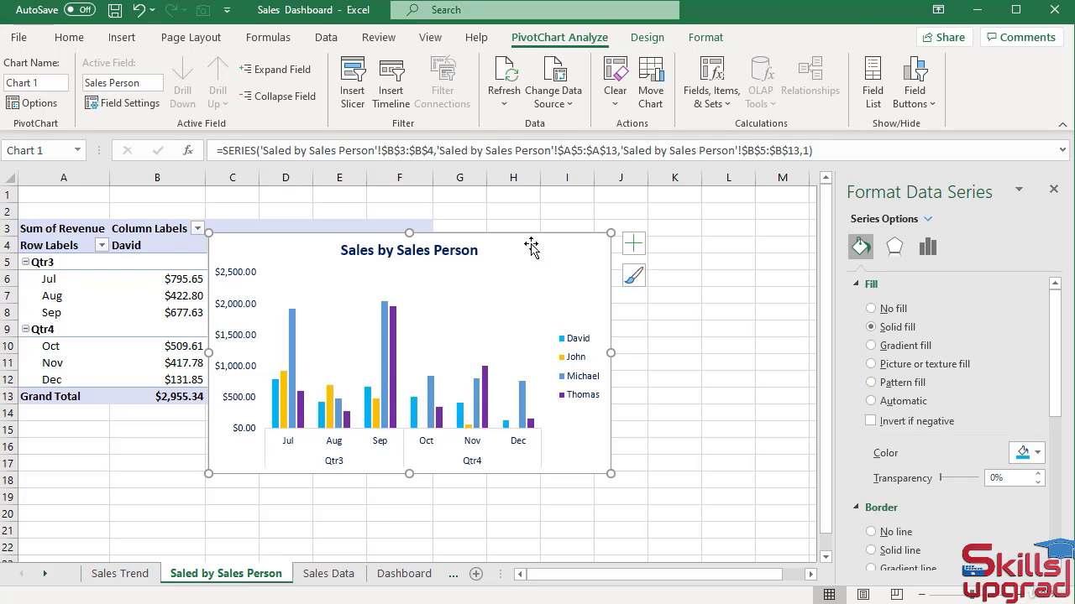
# Step: Give the vertical axis labels a solid text outline in the standard dark blue colour
pyautogui.click(240, 313)
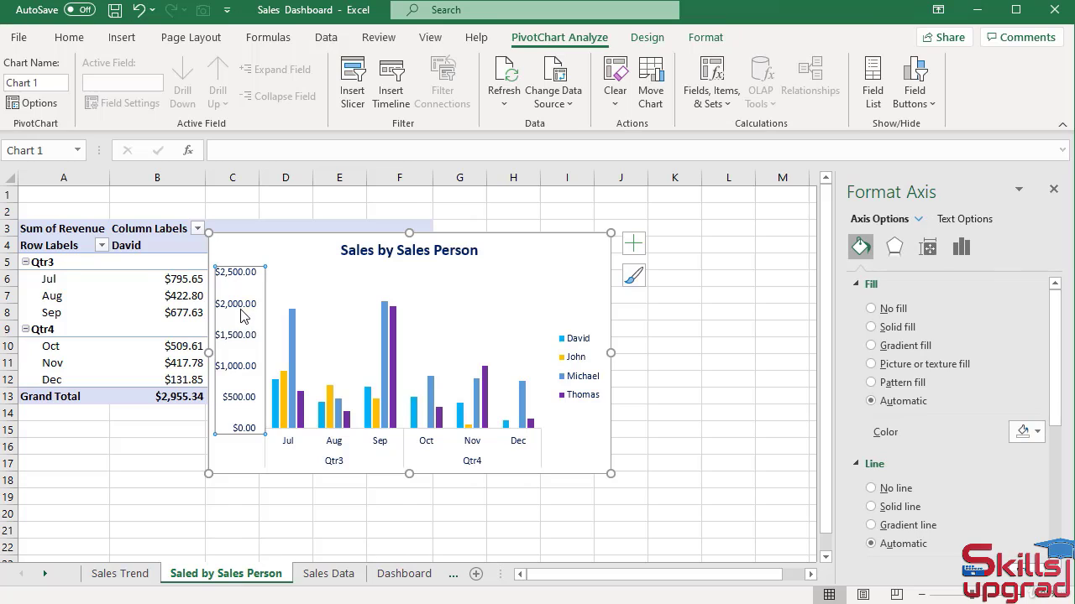
pyautogui.click(966, 220)
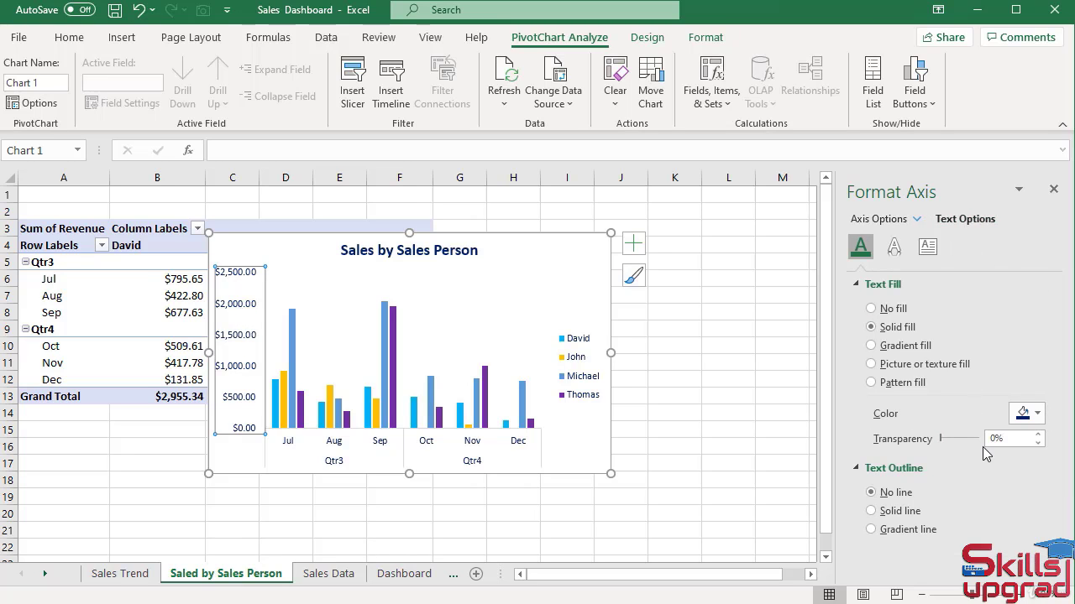
pyautogui.click(871, 512)
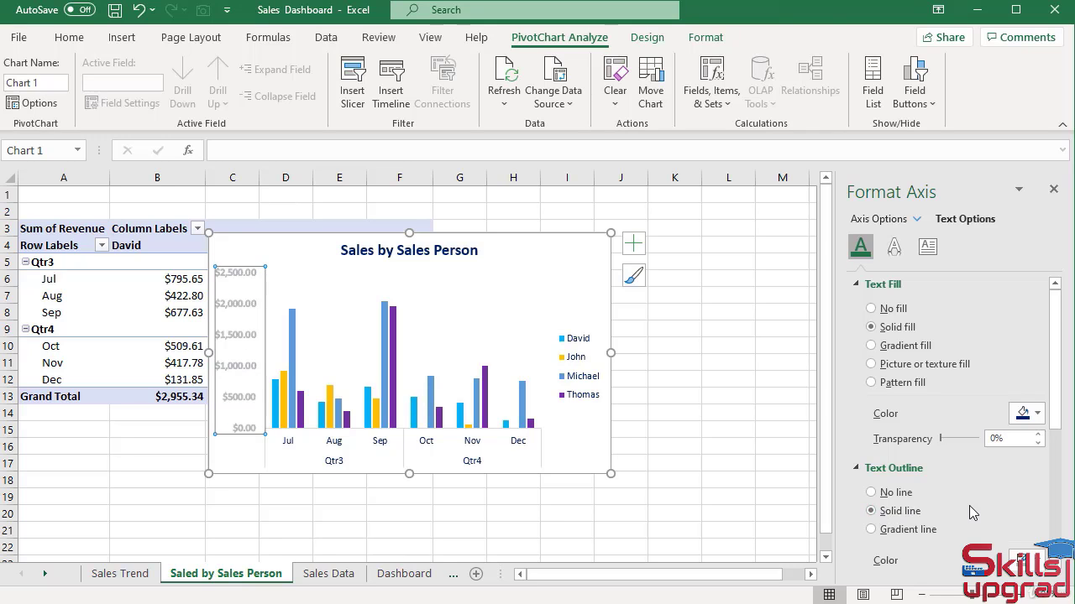
pyautogui.scroll(-2, 971, 512)
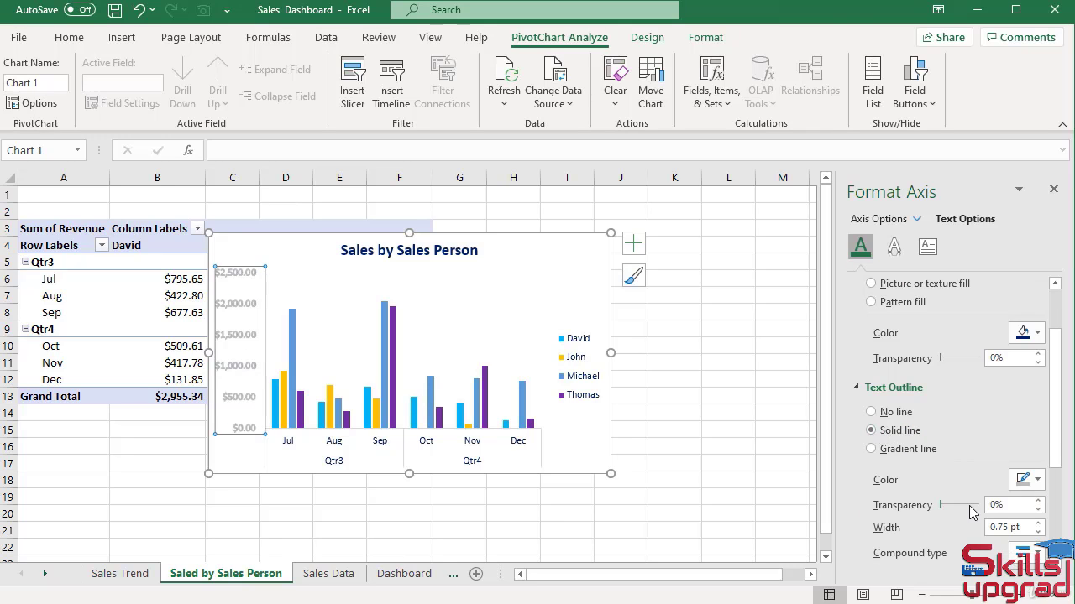
pyautogui.click(1038, 480)
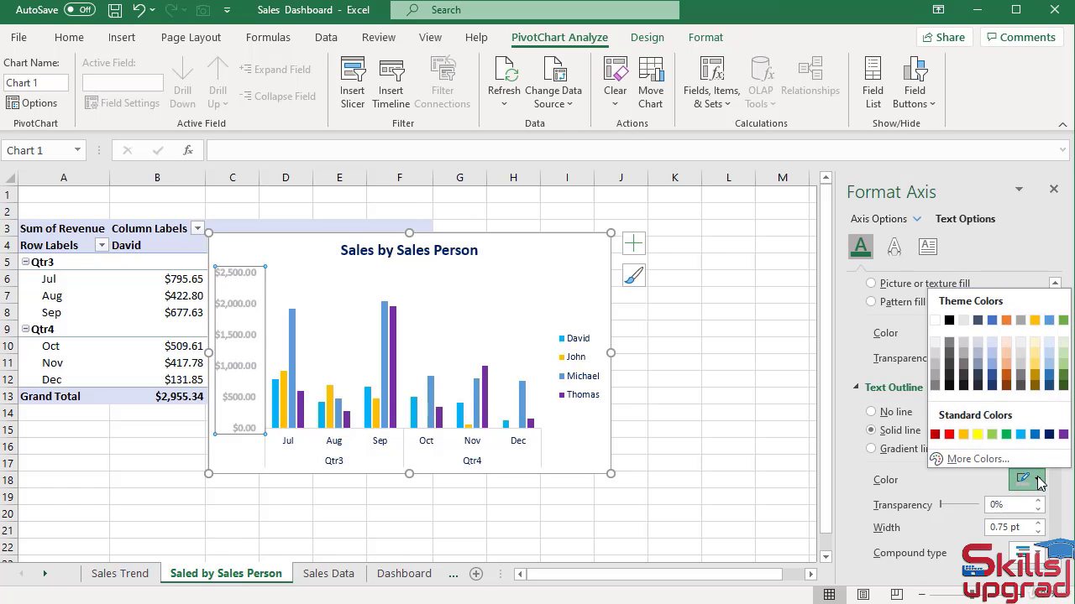
pyautogui.click(1048, 435)
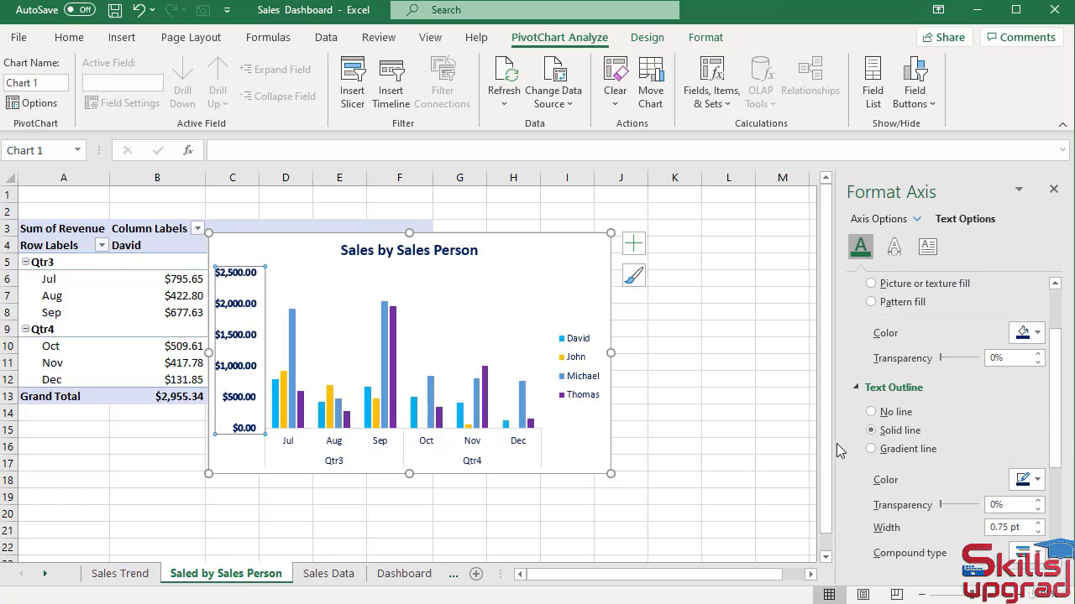
# Step: Apply the same solid dark blue text outline to the horizontal axis labels and the legend
pyautogui.click(474, 446)
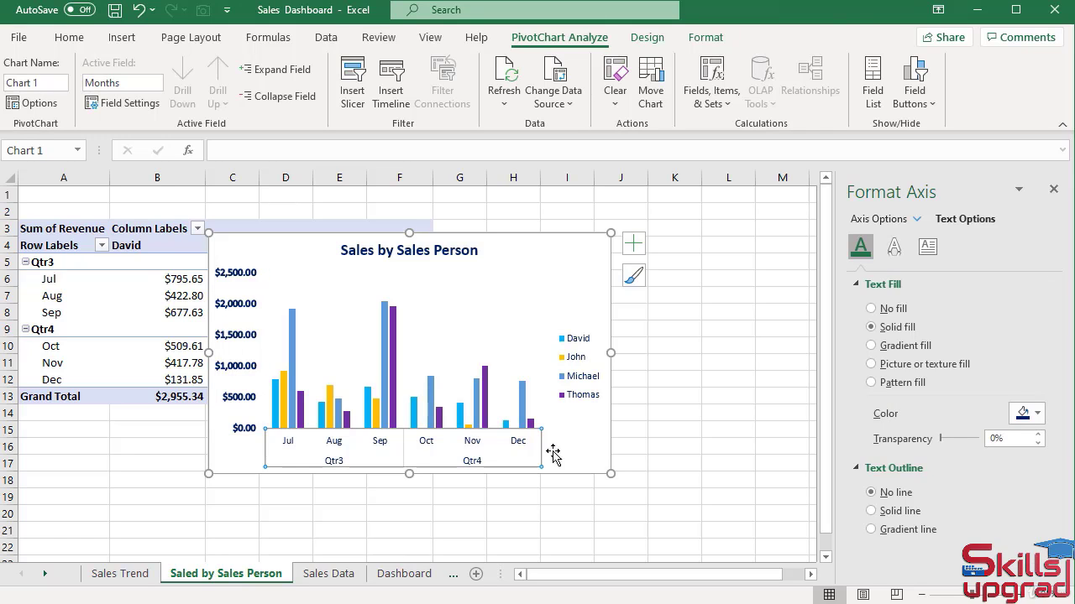
pyautogui.click(871, 510)
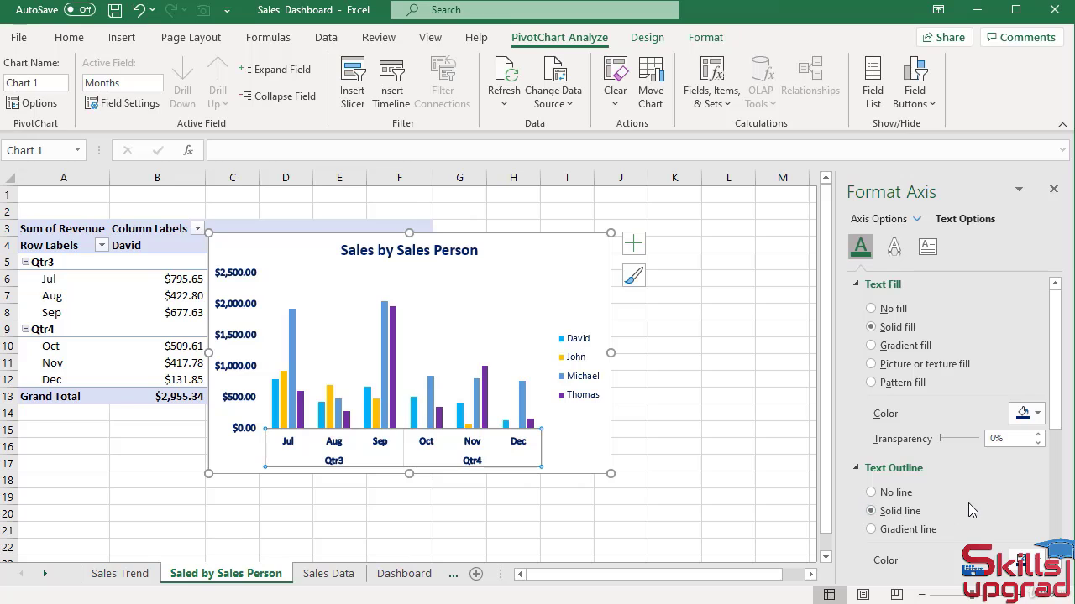
pyautogui.click(577, 348)
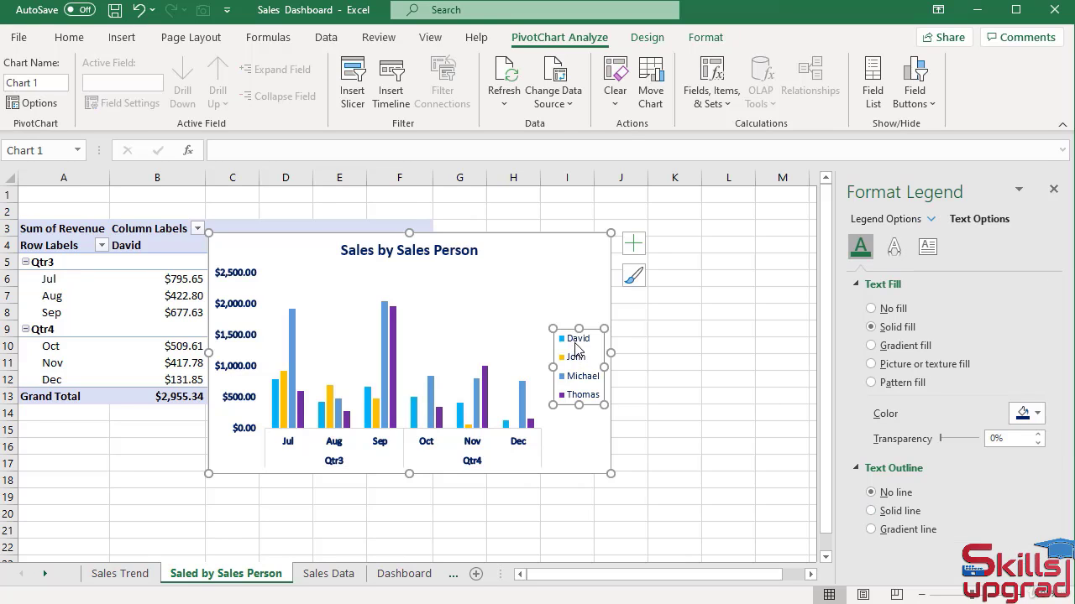
pyautogui.click(878, 512)
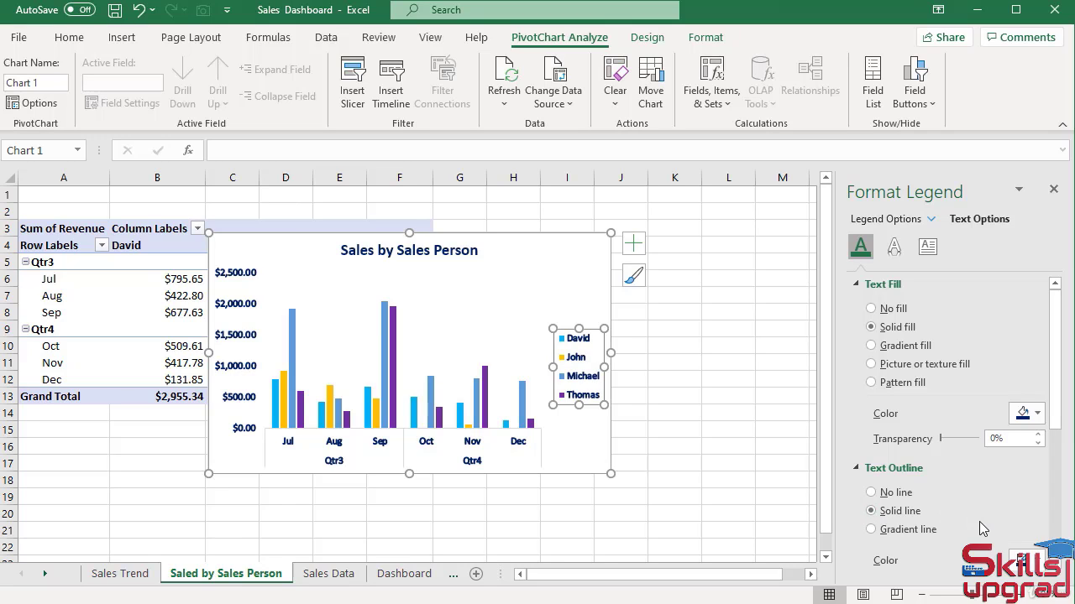
# Step: Copy the finished sales person chart into the panel with the person icon on the Dashboard sheet
pyautogui.click(537, 248)
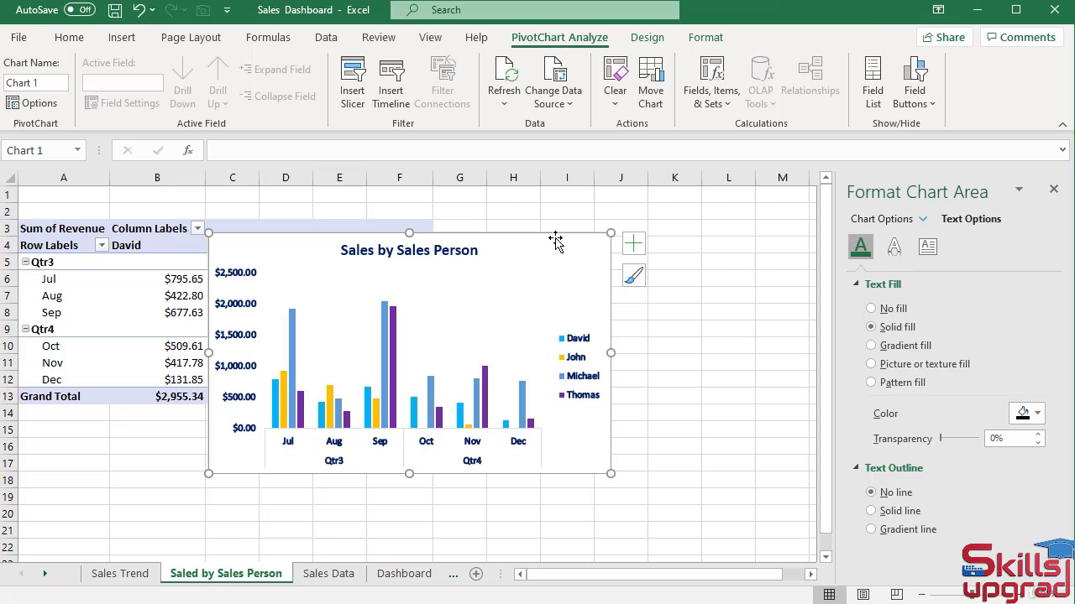
pyautogui.click(405, 574)
pyautogui.click(469, 402)
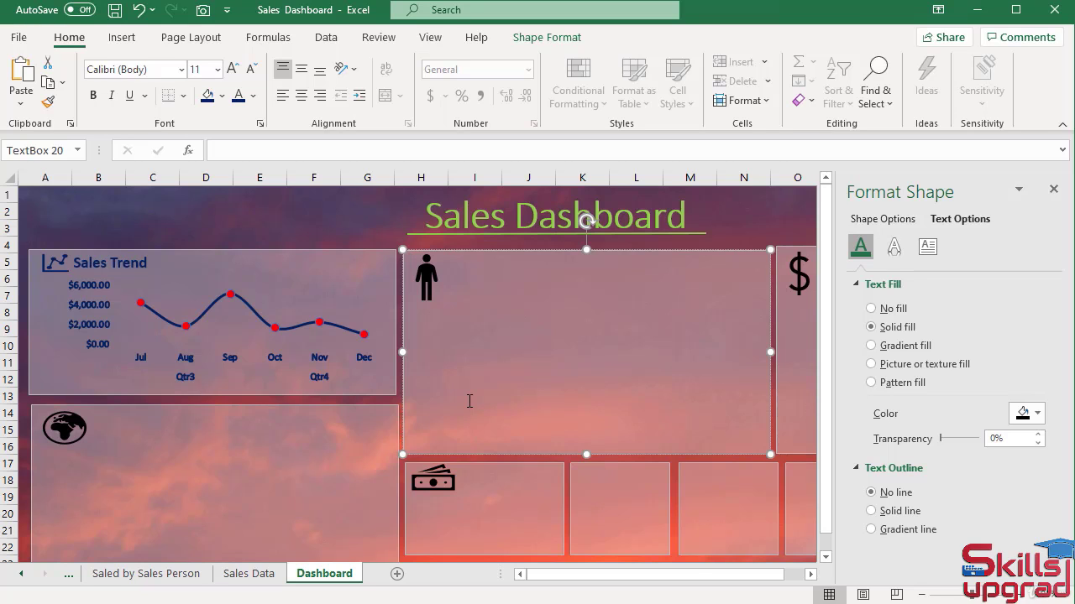
pyautogui.hotkey('ctrl', 'v')
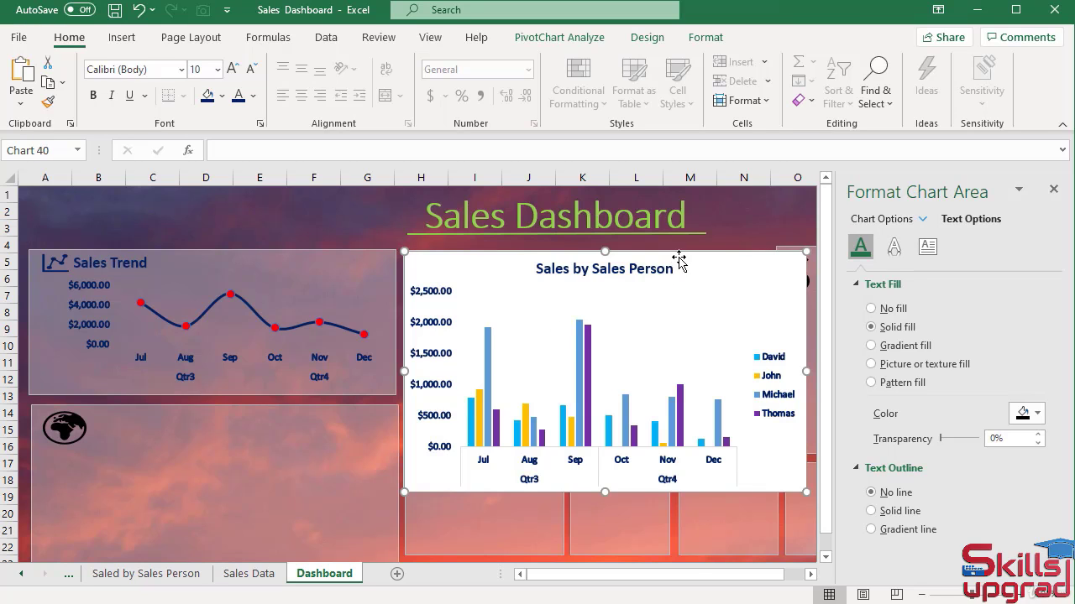
# Step: Shrink the pasted chart to about 2.57" high by 4.43" wide and move it up beside the person icon
pyautogui.moveTo(605, 252); pyautogui.dragTo(606, 285)
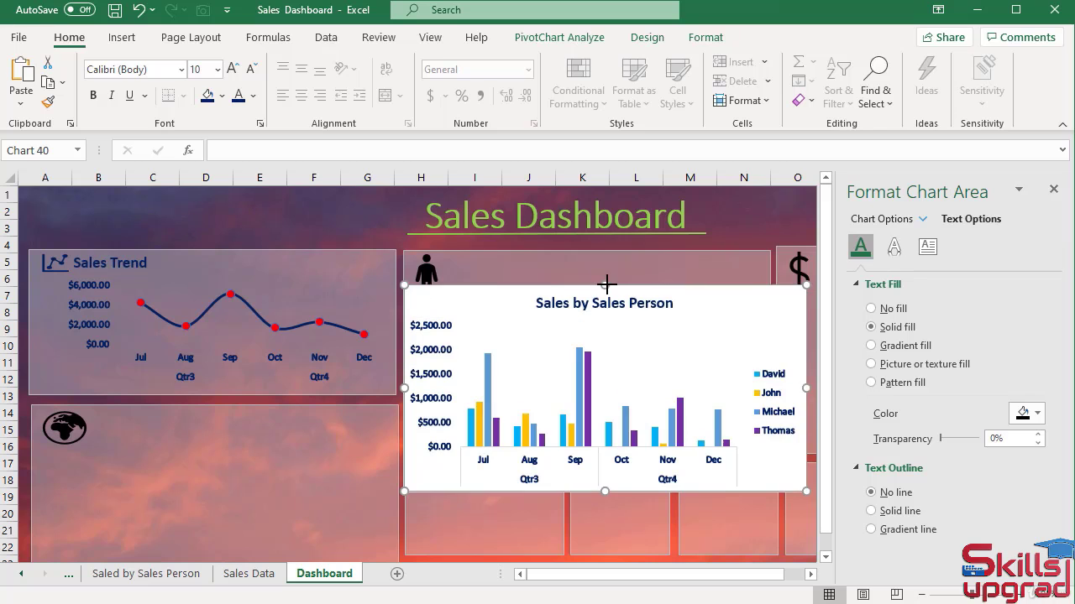
pyautogui.moveTo(404, 384); pyautogui.dragTo(417, 384)
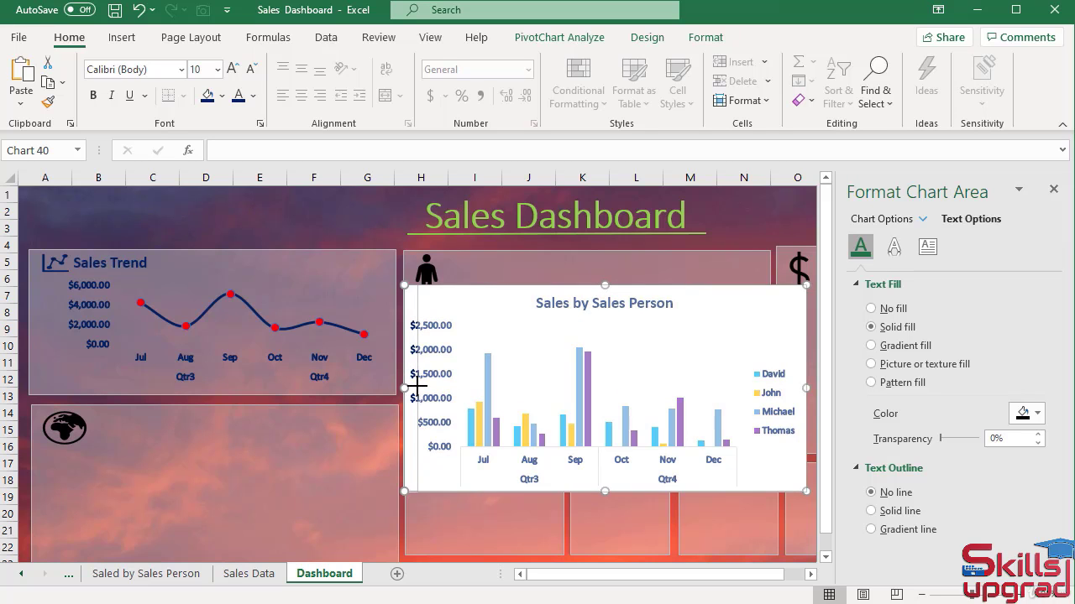
pyautogui.moveTo(417, 386); pyautogui.dragTo(450, 386)
pyautogui.moveTo(733, 290); pyautogui.dragTo(725, 258)
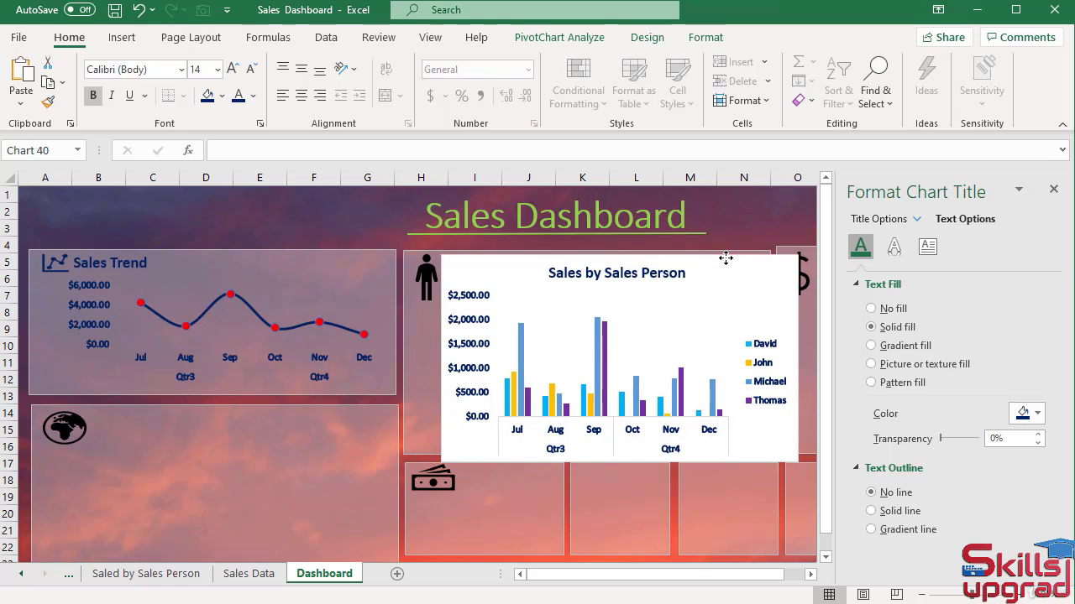
# Step: Shrink the person icon, place it in the panel's upper-left corner, and shift the chart left to sit right beside it
pyautogui.click(428, 273)
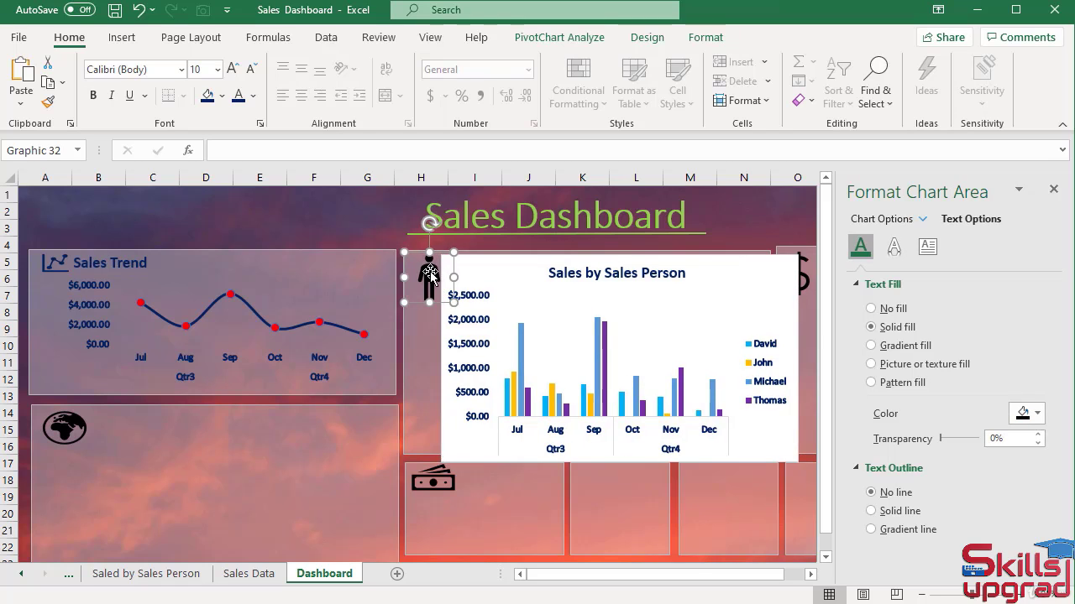
pyautogui.moveTo(438, 254); pyautogui.dragTo(428, 255)
pyautogui.moveTo(420, 301); pyautogui.dragTo(435, 273)
pyautogui.moveTo(724, 258); pyautogui.dragTo(710, 257)
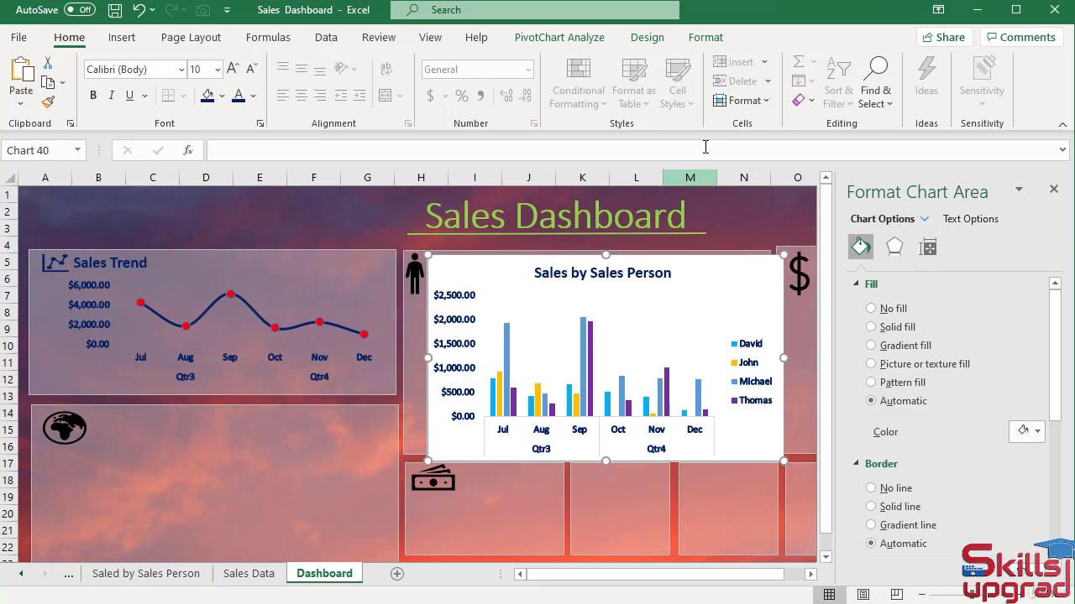
# Step: Remove the sales person chart's background by setting its shape fill to No Fill
pyautogui.click(697, 38)
pyautogui.click(483, 63)
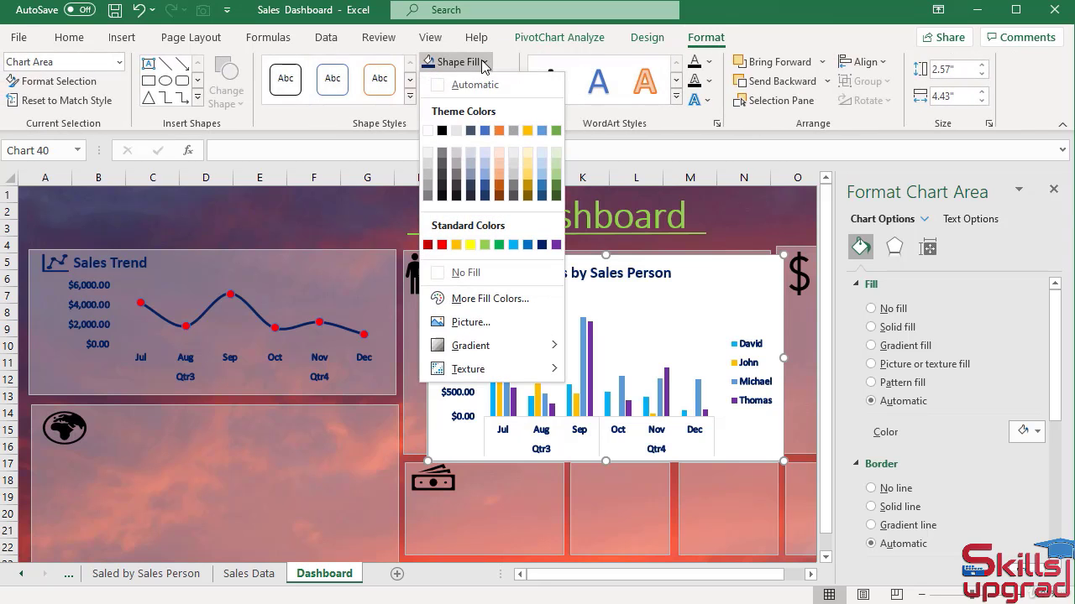
pyautogui.click(436, 272)
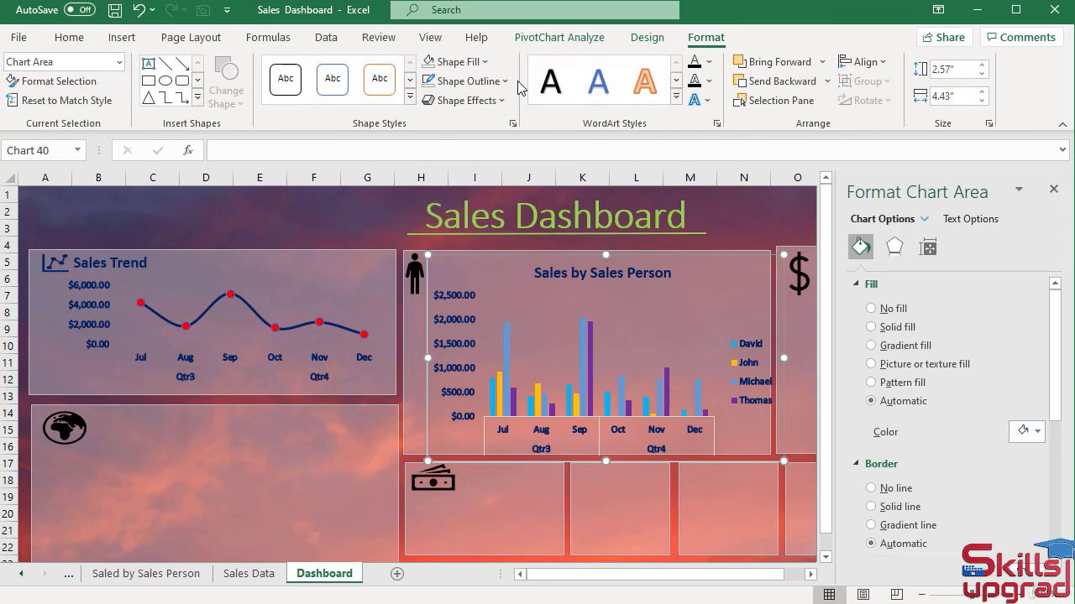
# Step: Remove the sales person chart's outline and fit the chart inside its panel at about 2.53" high by 4.38" wide
pyautogui.click(463, 81)
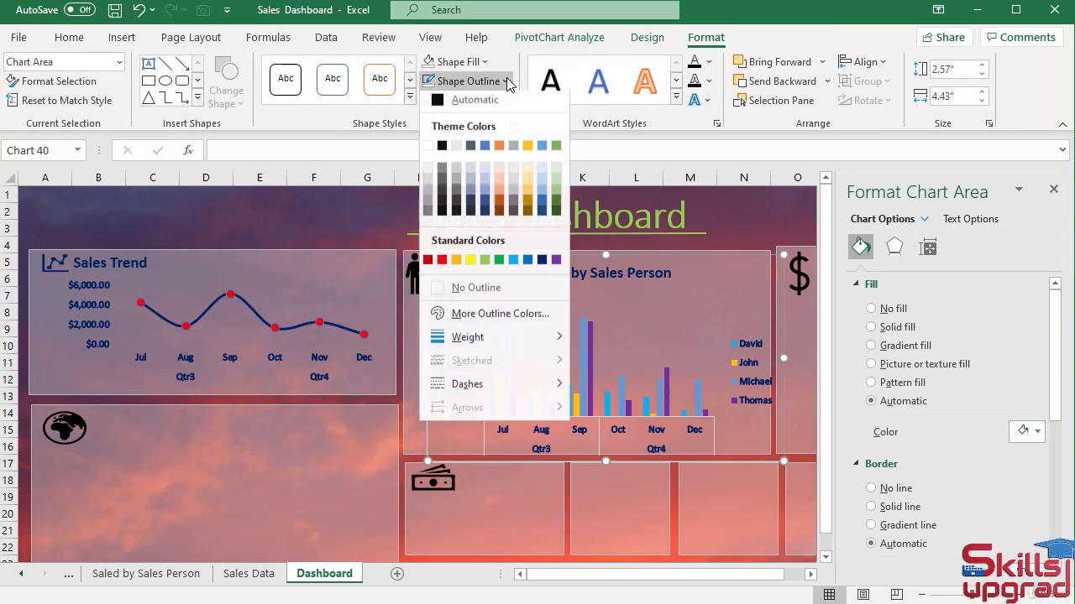
pyautogui.click(445, 291)
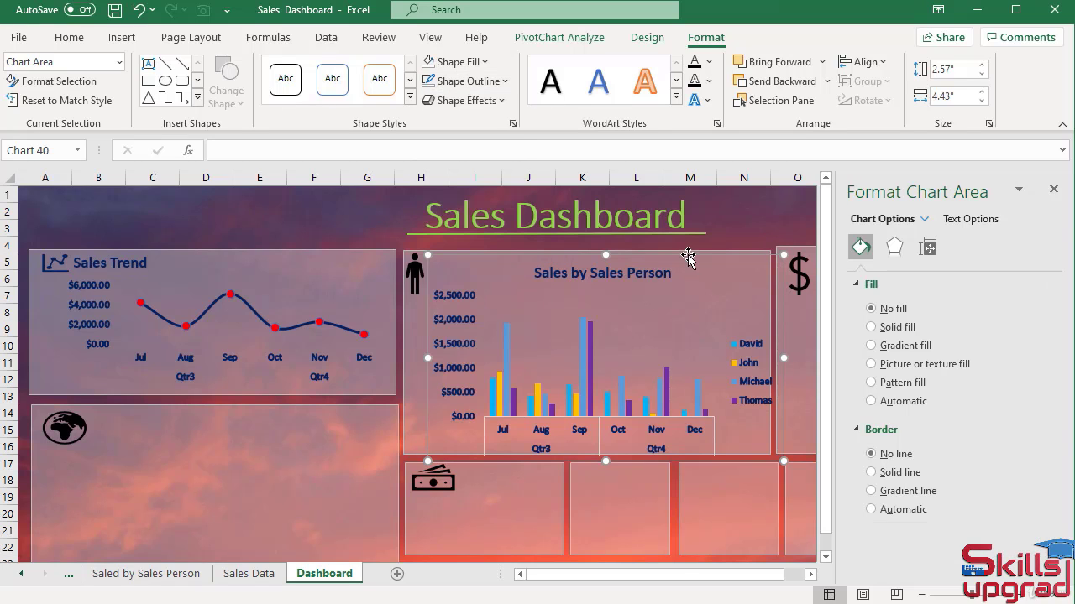
pyautogui.moveTo(687, 254); pyautogui.dragTo(677, 247)
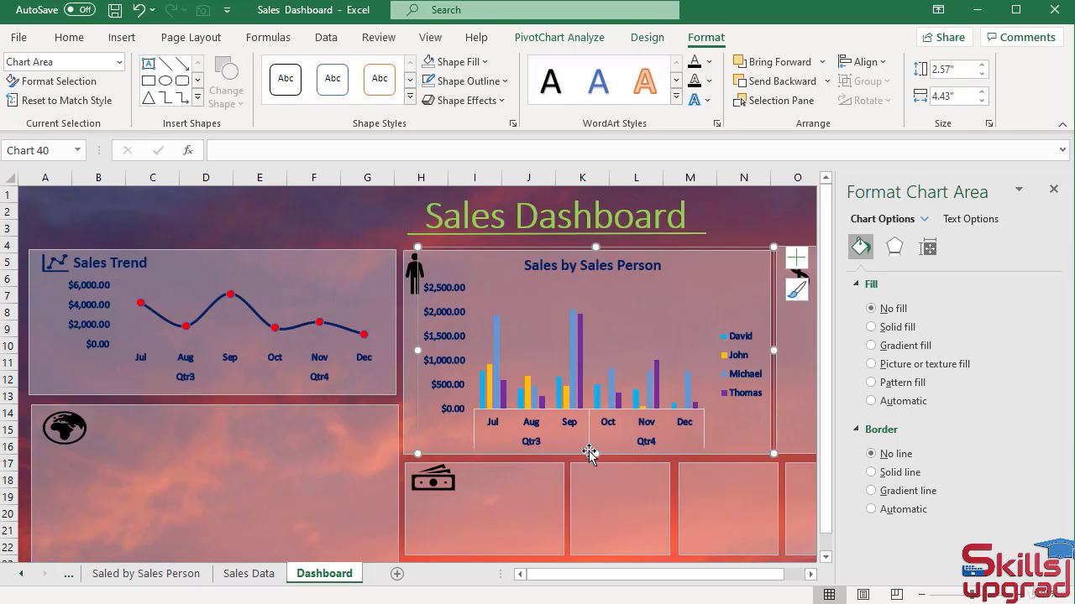
pyautogui.moveTo(596, 454); pyautogui.dragTo(597, 452)
# Step: Move the "Sales by Sales Person" chart title left so it sits directly beside the person icon
pyautogui.click(634, 253)
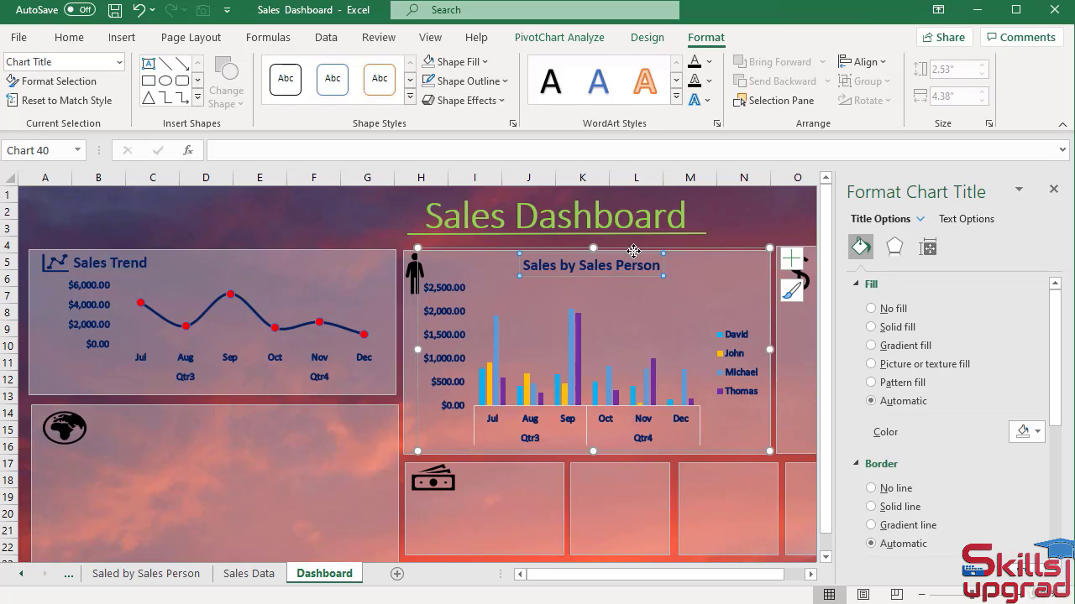
pyautogui.moveTo(633, 251); pyautogui.dragTo(603, 250)
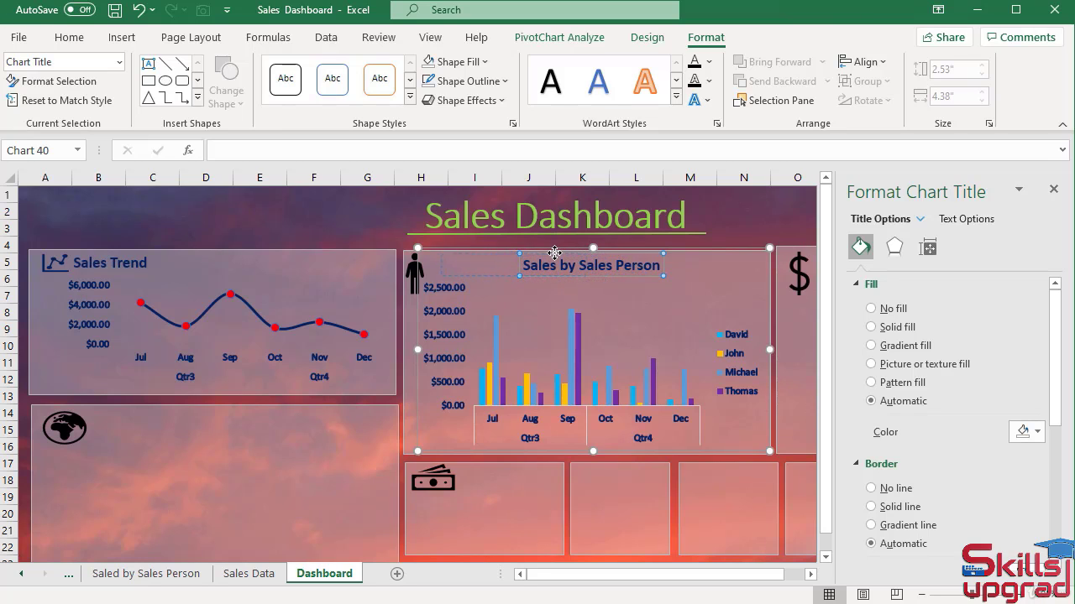
pyautogui.moveTo(546, 253); pyautogui.dragTo(550, 252)
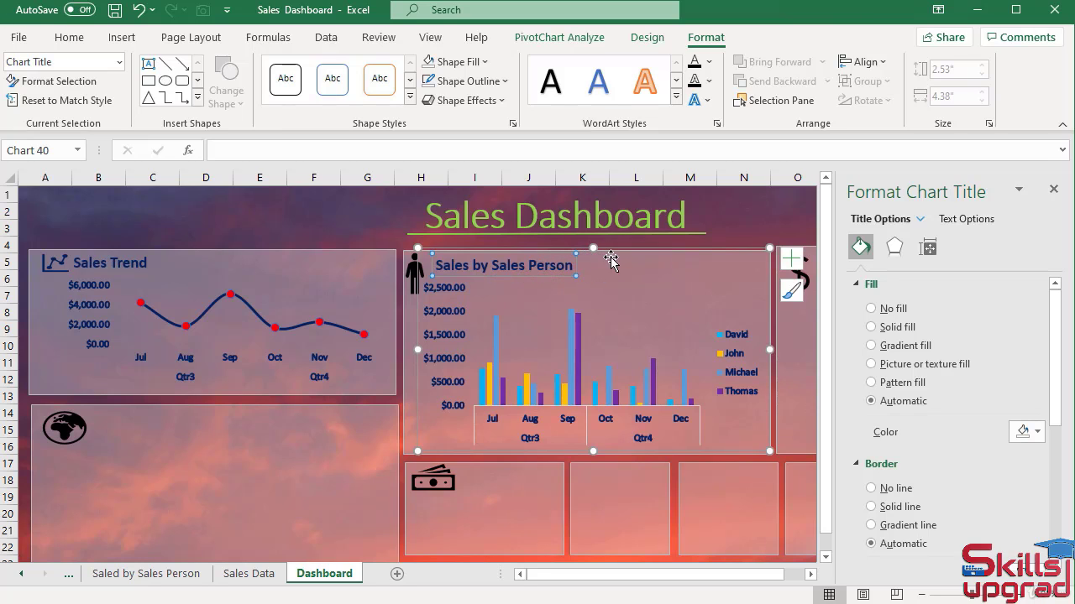
# Step: Fill the person icon with the standard dark blue color
pyautogui.click(414, 268)
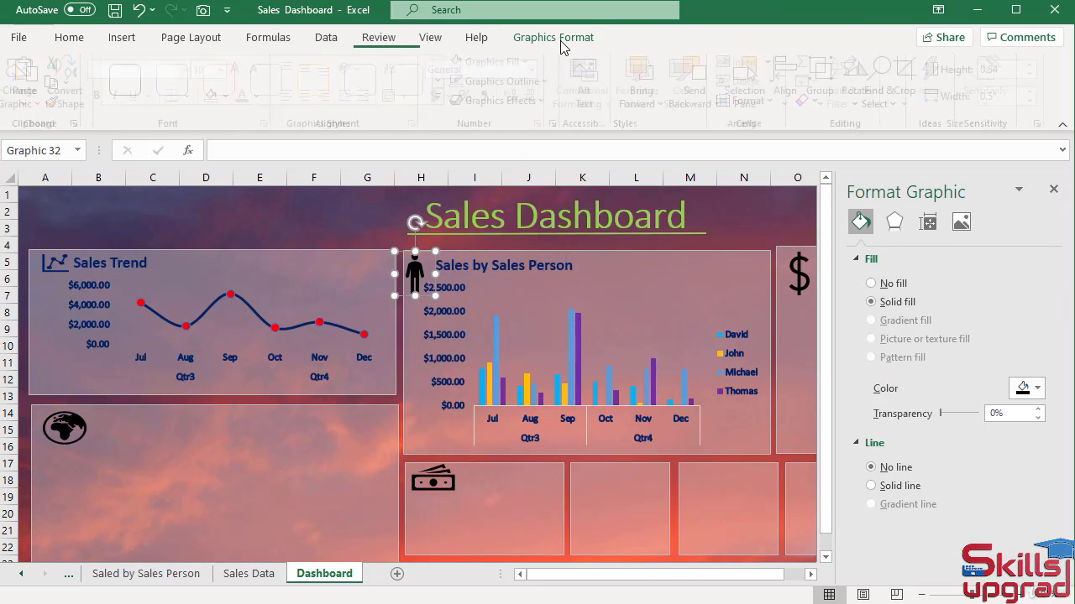
pyautogui.click(556, 39)
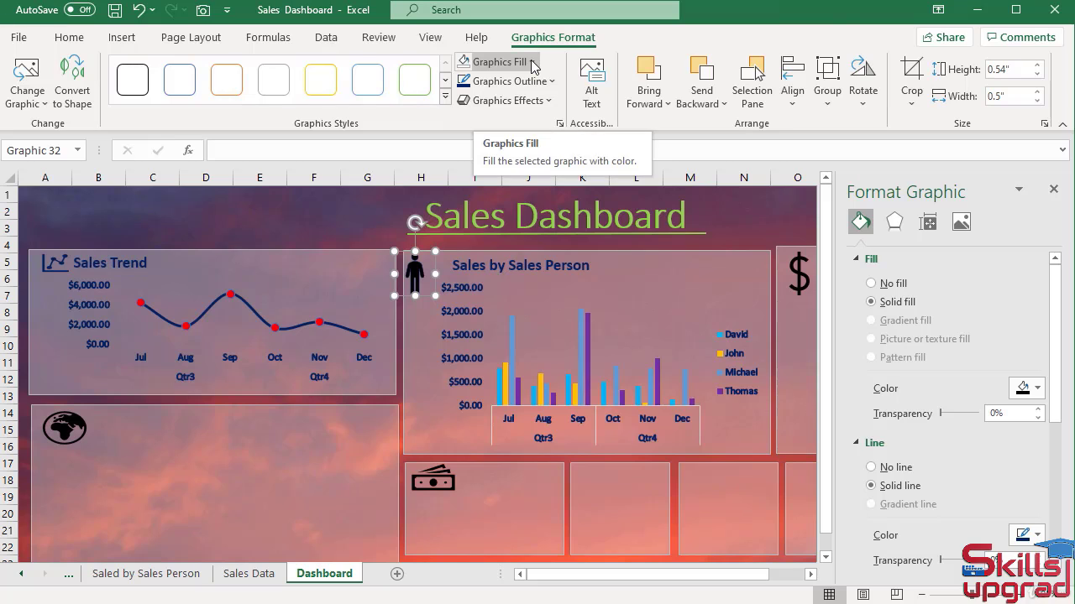
pyautogui.click(531, 63)
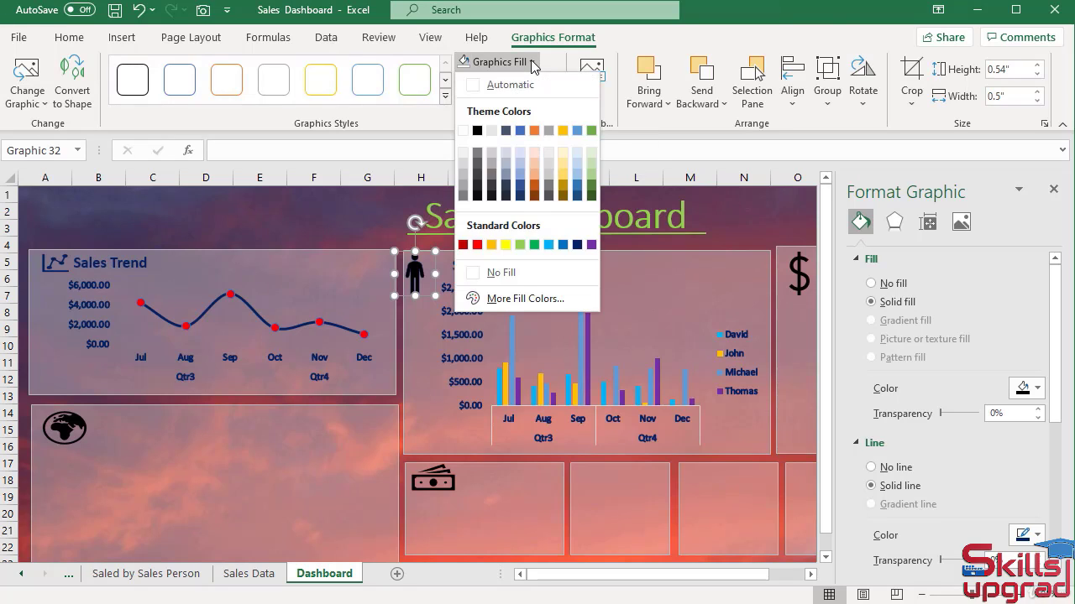
pyautogui.click(577, 246)
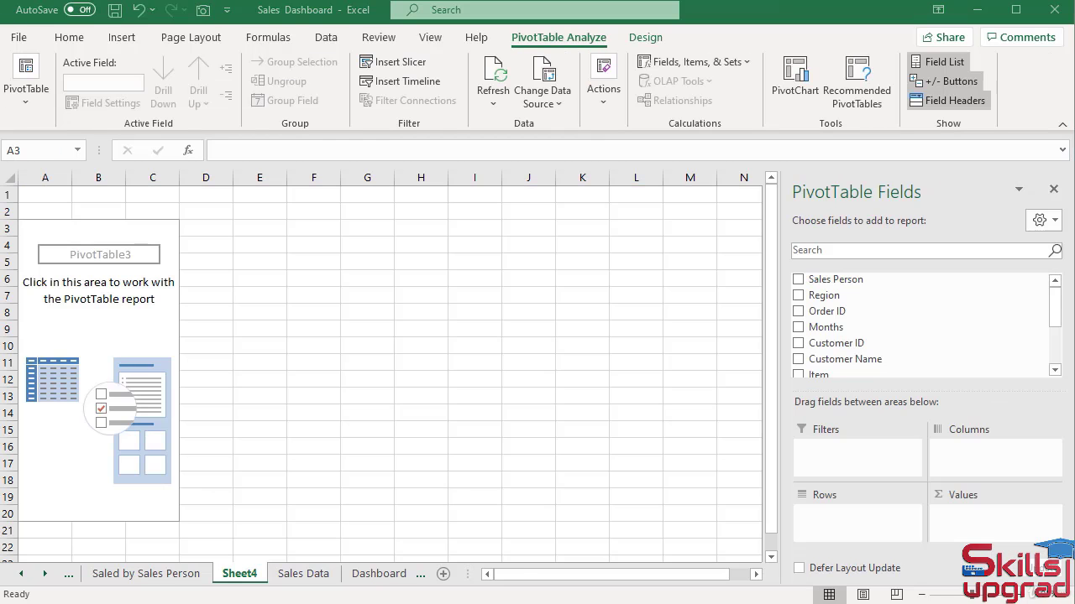
# Step: Rename the new PivotTable sheet Sheet4 as "Customer Revenue"
pyautogui.doubleClick(244, 577)
pyautogui.write('Customer Revenue')
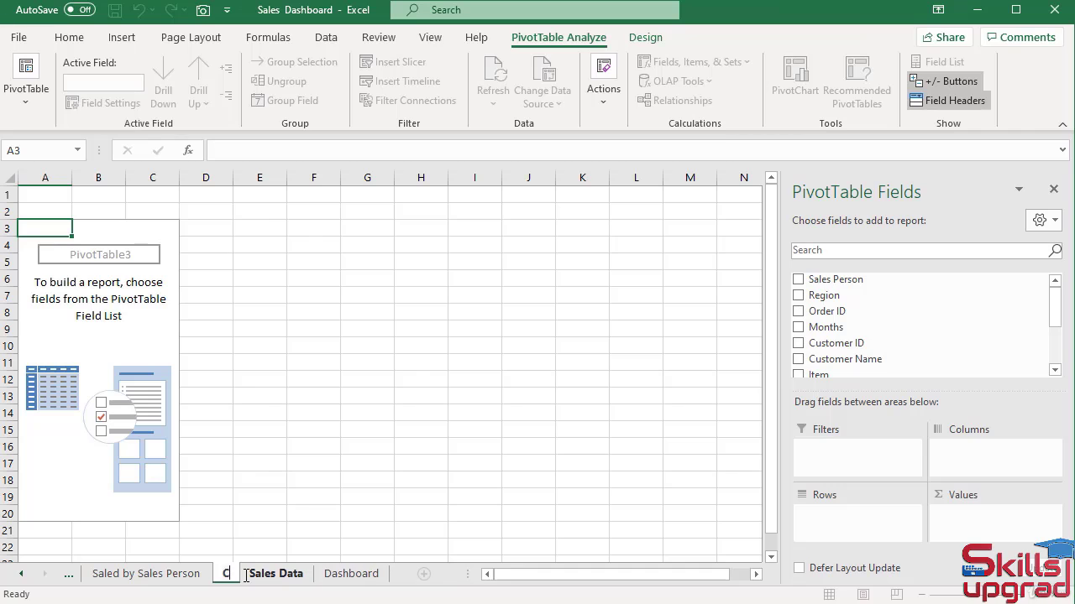
pyautogui.press('Return')
# Step: Build the PivotTable with Revenue summed as values and Customer Name as rows
pyautogui.scroll(-2, 983, 336)
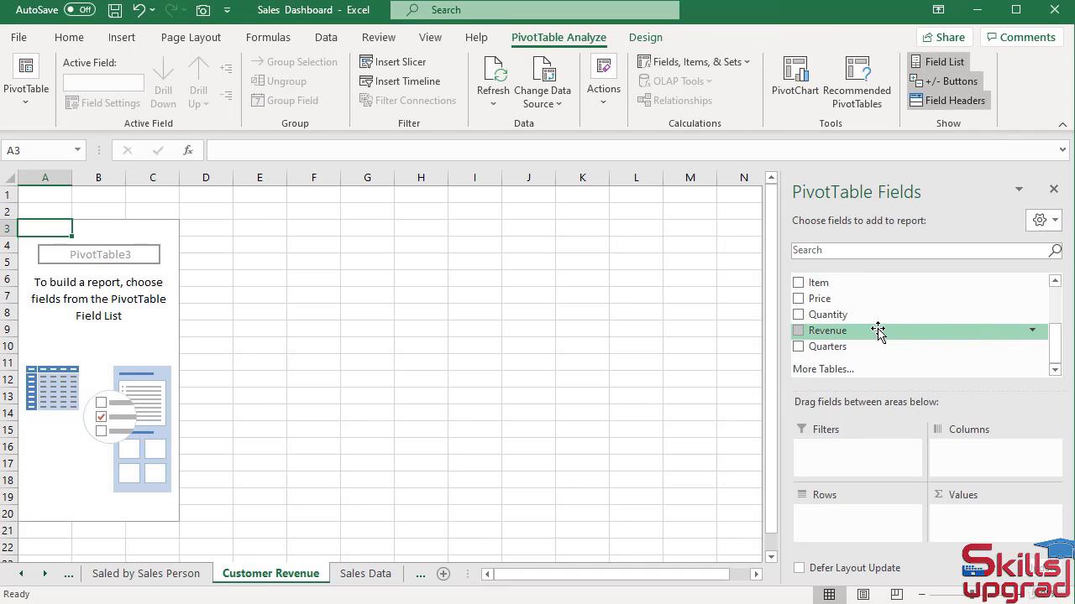
pyautogui.moveTo(881, 331); pyautogui.dragTo(971, 515)
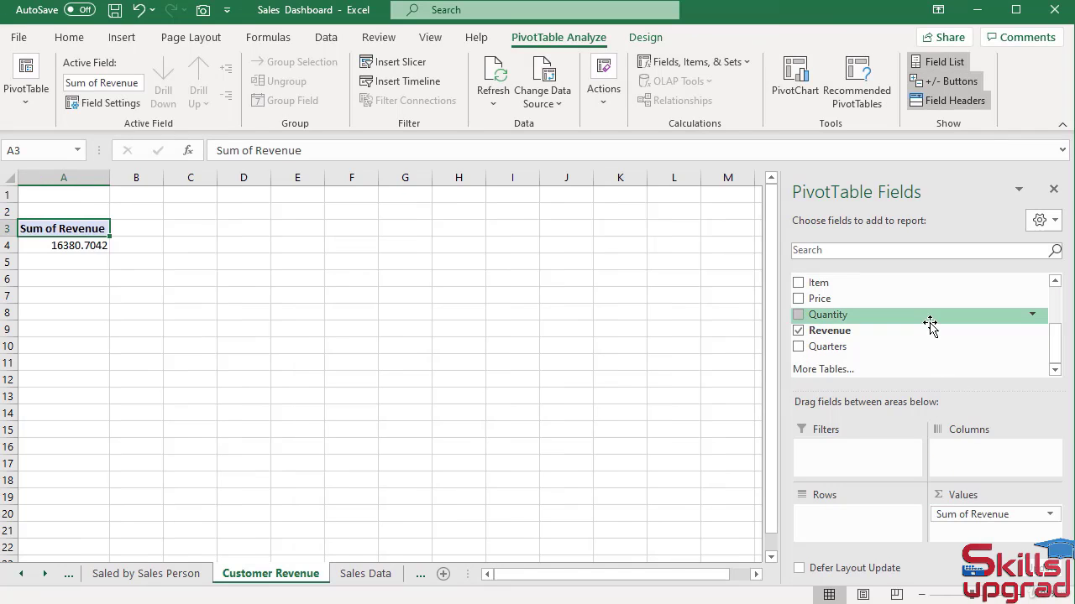
pyautogui.scroll(2, 930, 326)
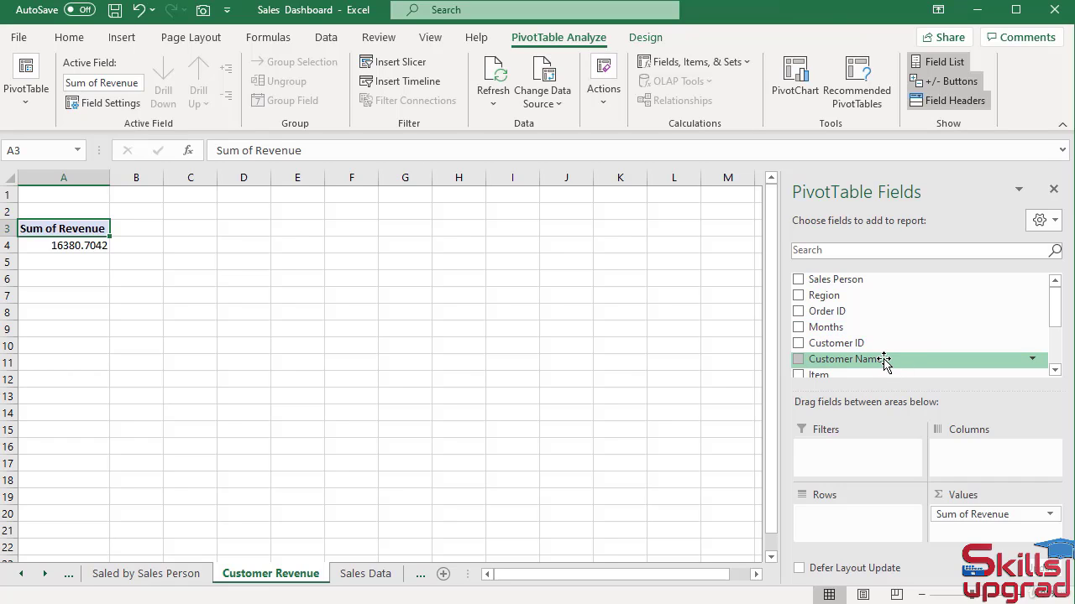
pyautogui.moveTo(883, 359); pyautogui.dragTo(856, 514)
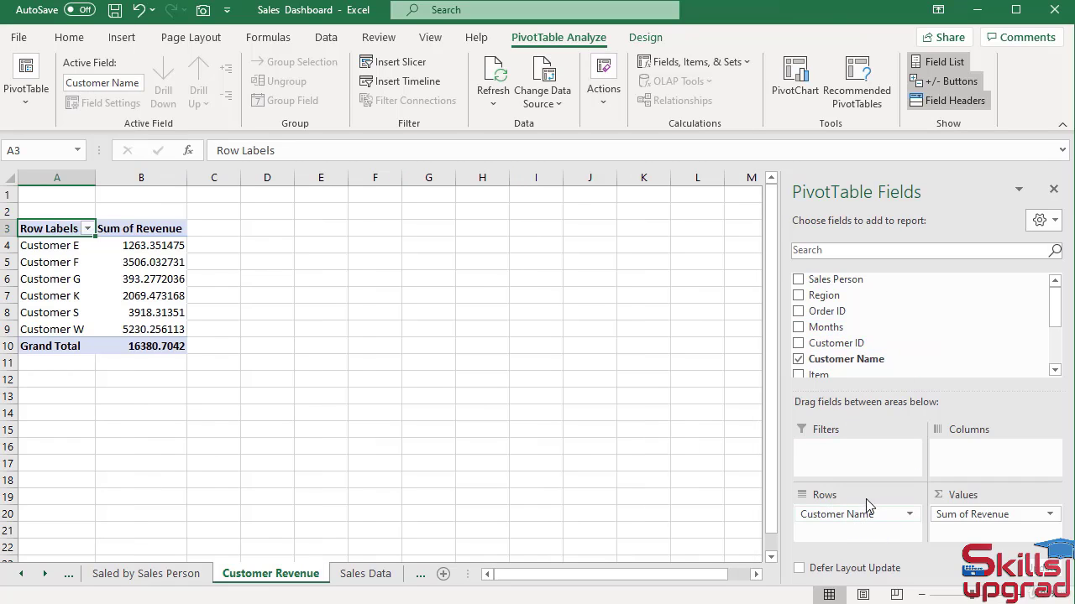
# Step: Set the number format of the PivotTable's Sum of Revenue values to Currency
pyautogui.click(170, 347)
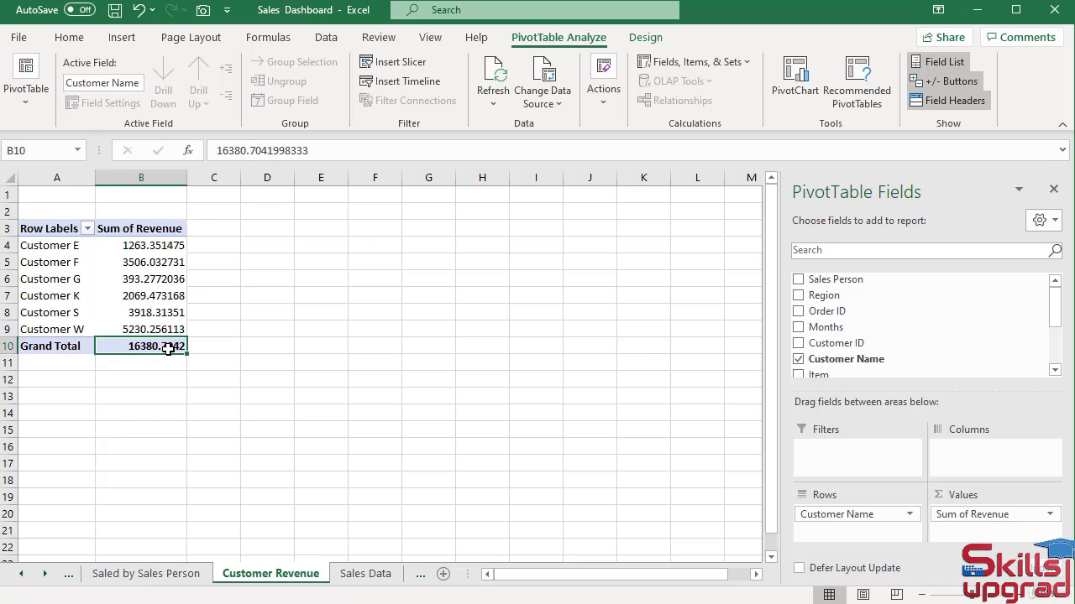
pyautogui.rightClick(171, 348)
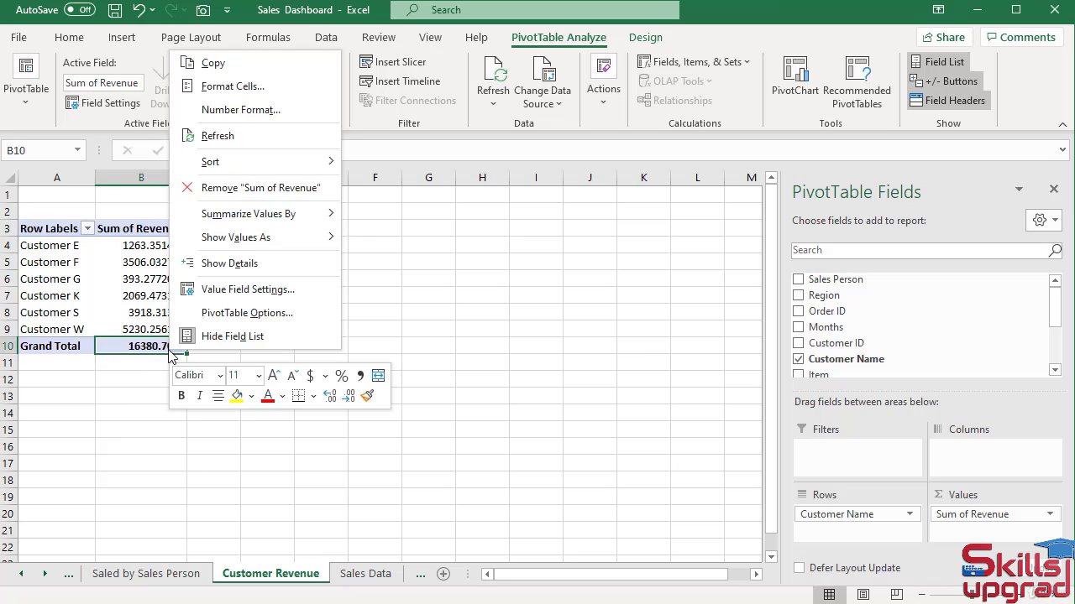
pyautogui.click(222, 114)
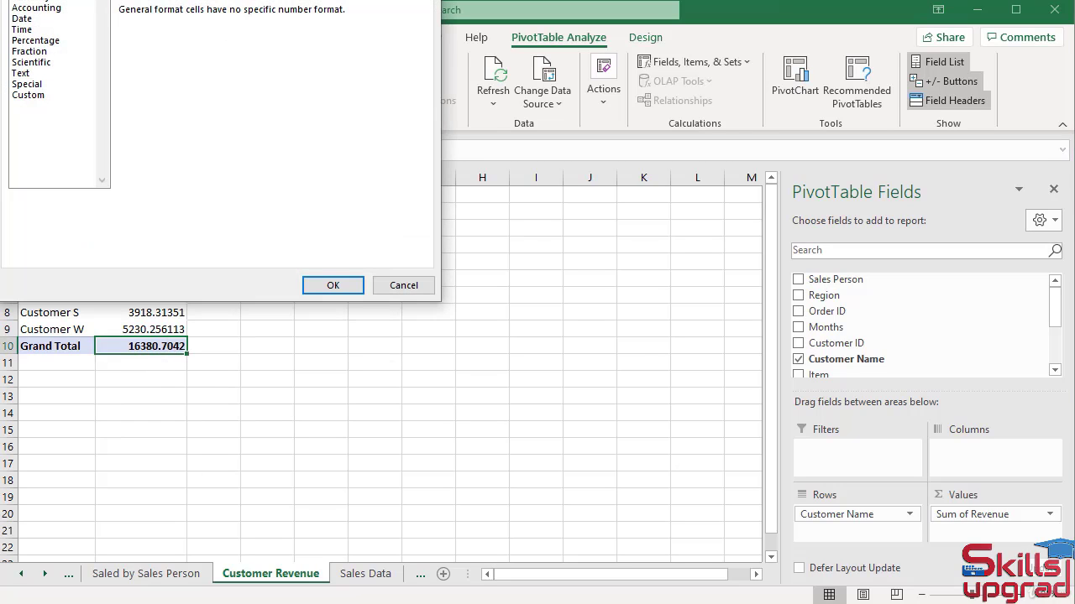
pyautogui.moveTo(300, 0); pyautogui.dragTo(429, 69)
pyautogui.click(148, 152)
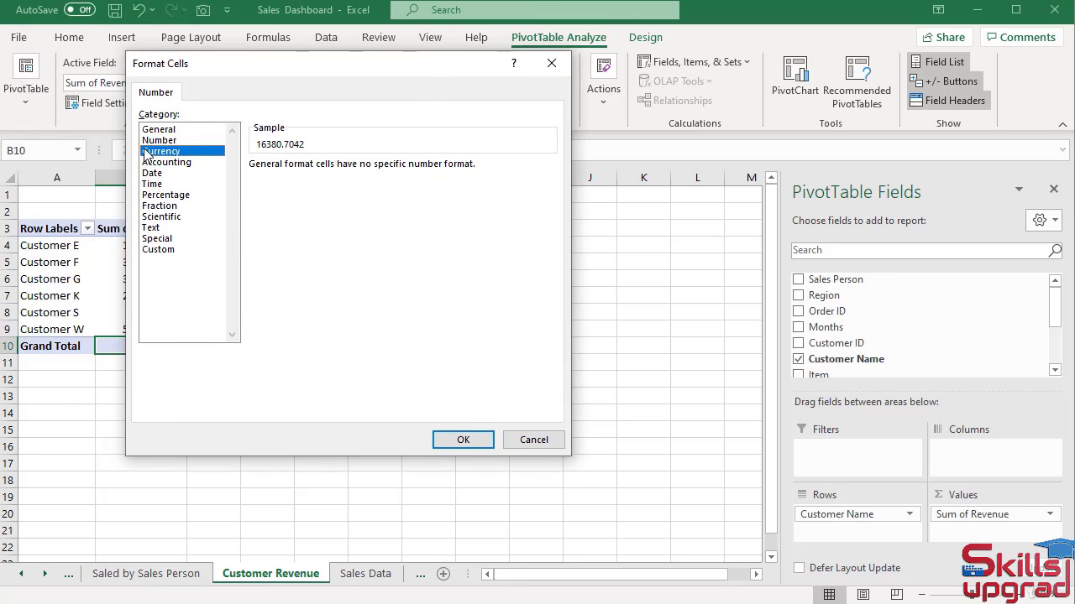
pyautogui.click(451, 442)
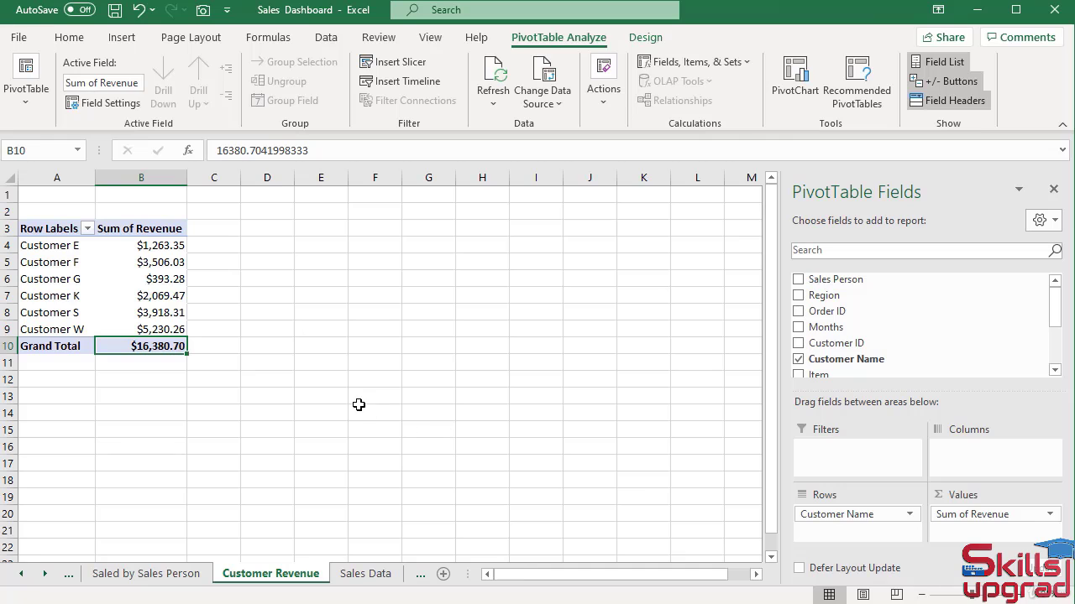
# Step: Insert a Clustered Bar PivotChart based on the customer revenue PivotTable
pyautogui.click(795, 84)
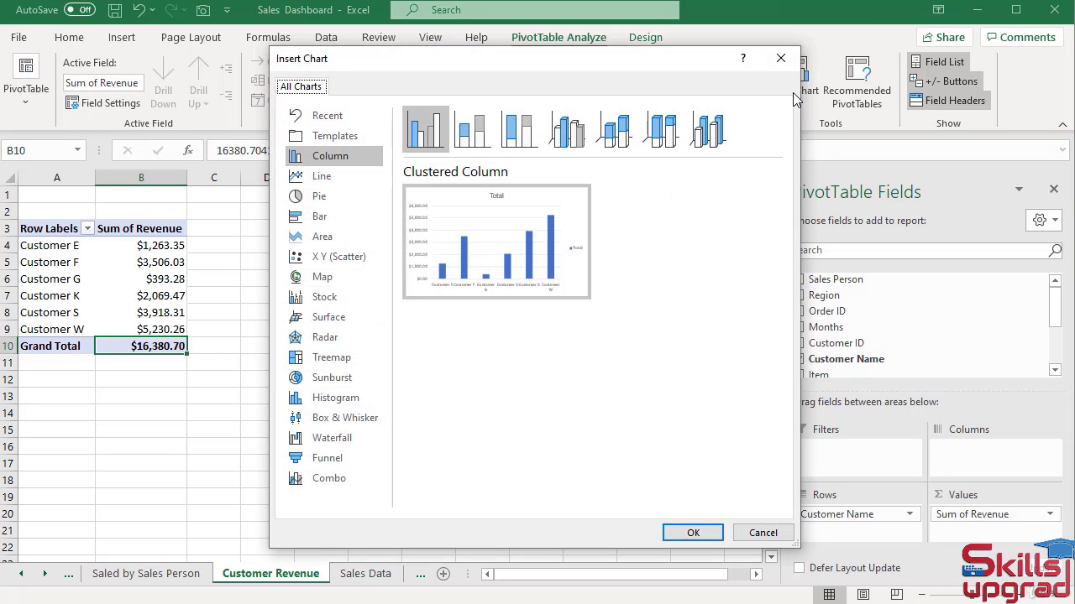
pyautogui.click(318, 218)
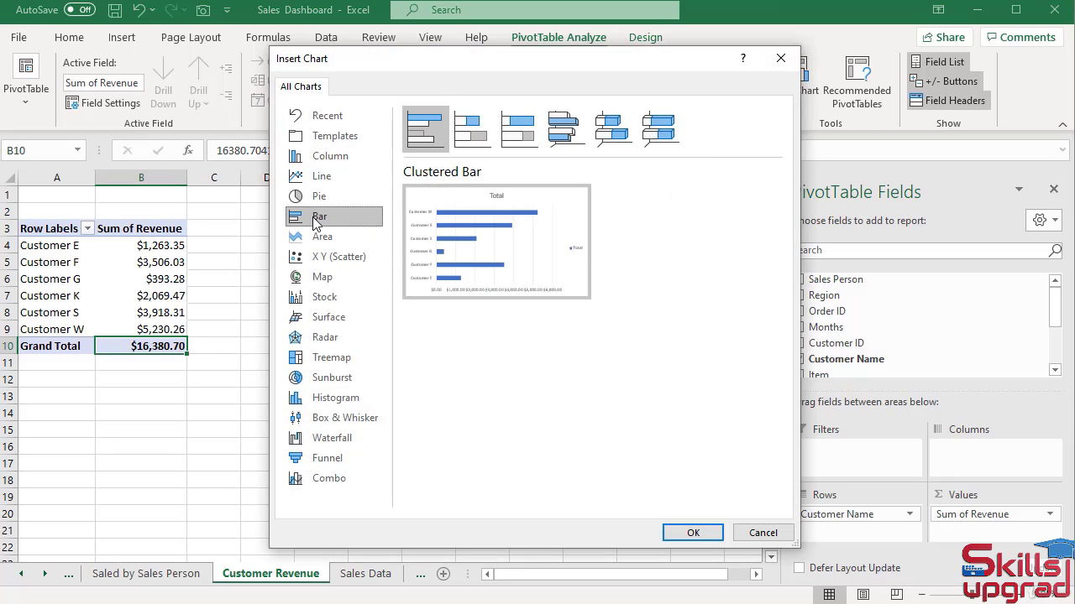
pyautogui.click(693, 533)
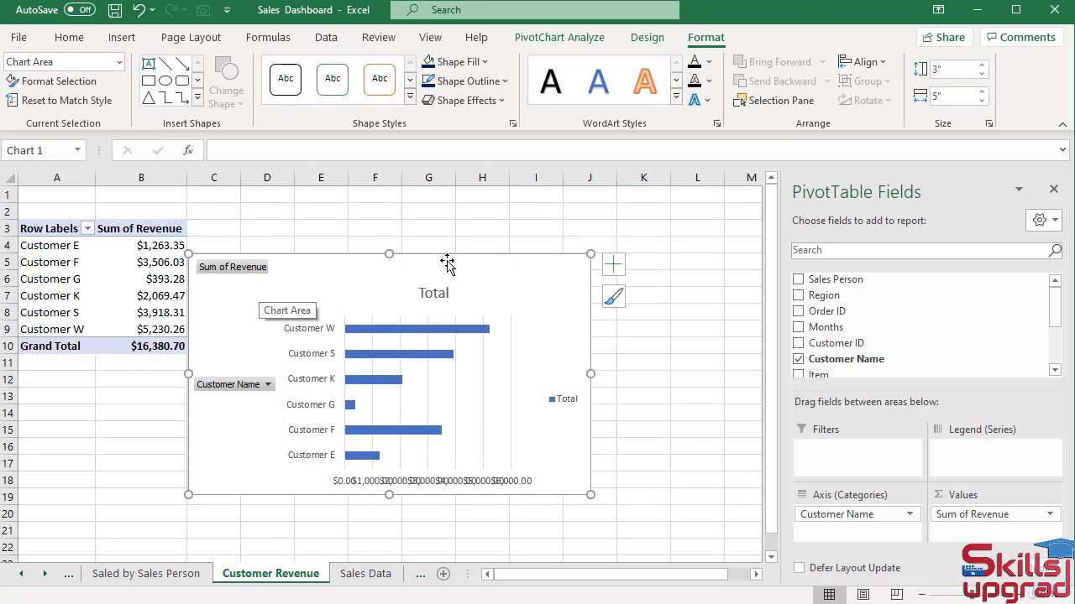
# Step: Move the bar chart clear of the PivotTable and hide all field buttons on it
pyautogui.moveTo(455, 256); pyautogui.dragTo(558, 232)
pyautogui.rightClick(324, 369)
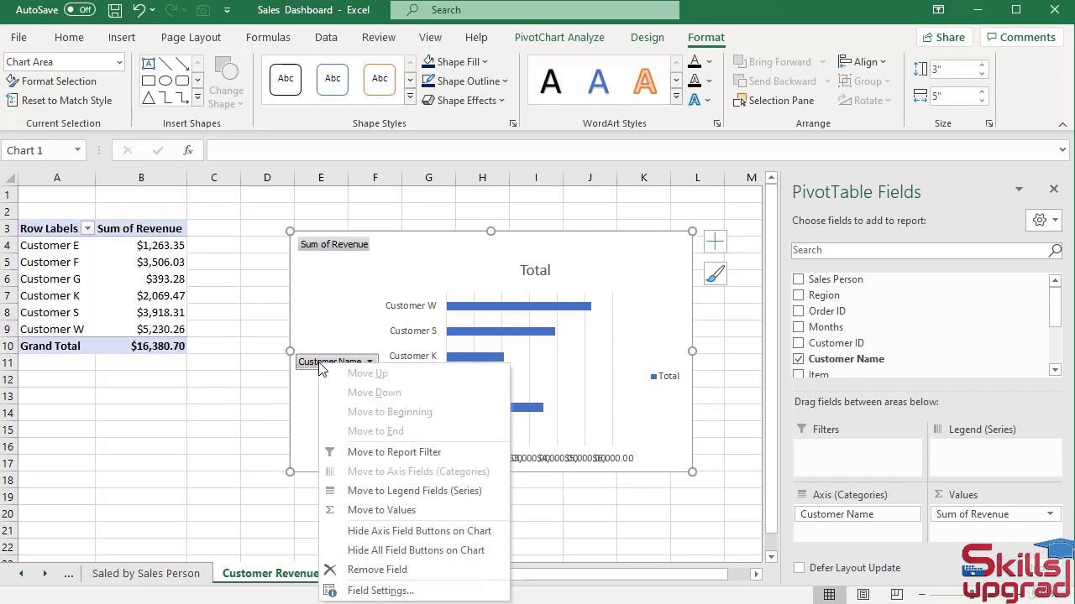
pyautogui.click(420, 550)
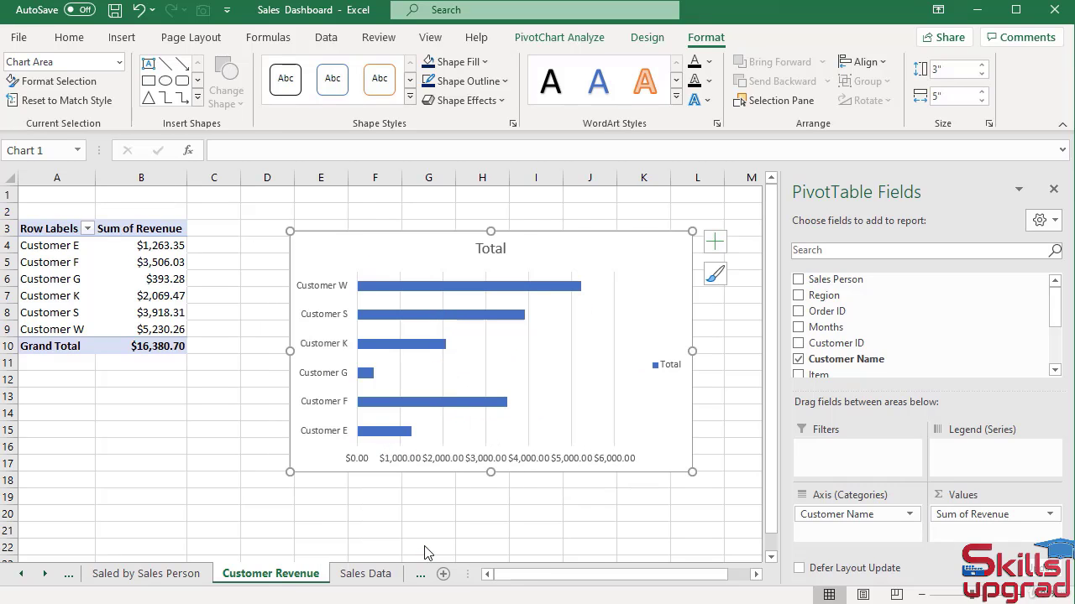
# Step: Delete the horizontal value axis and the legend from the bar chart
pyautogui.click(448, 460)
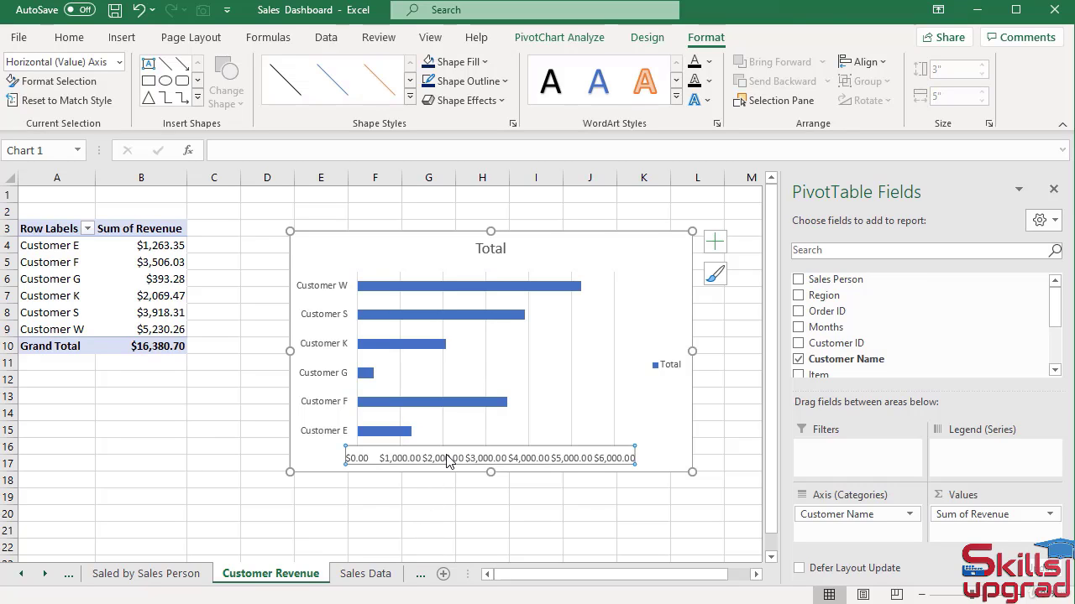
pyautogui.press('Delete')
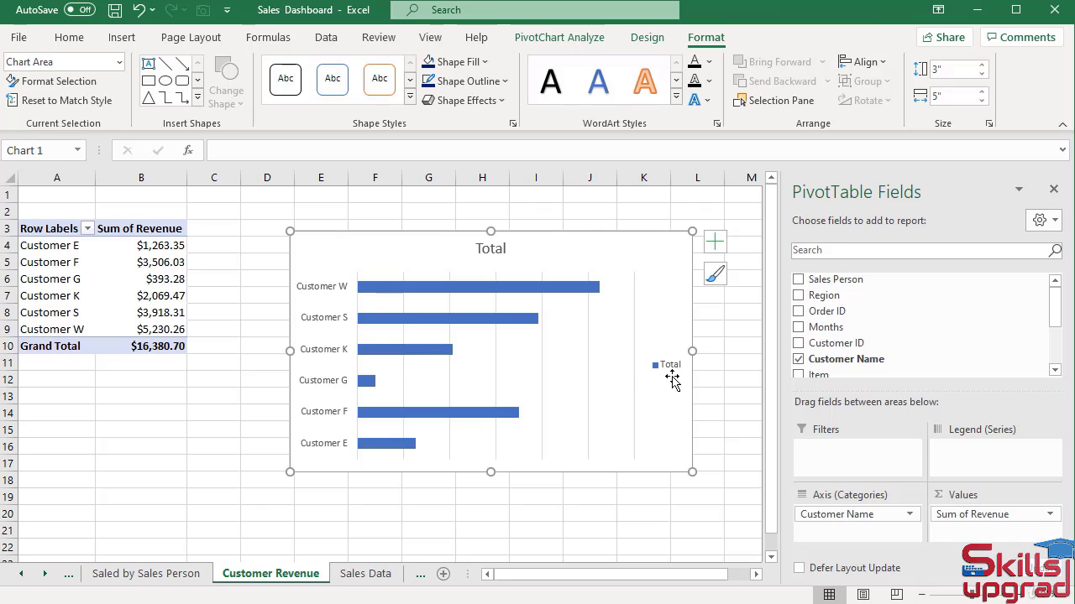
pyautogui.click(666, 367)
pyautogui.press('Delete')
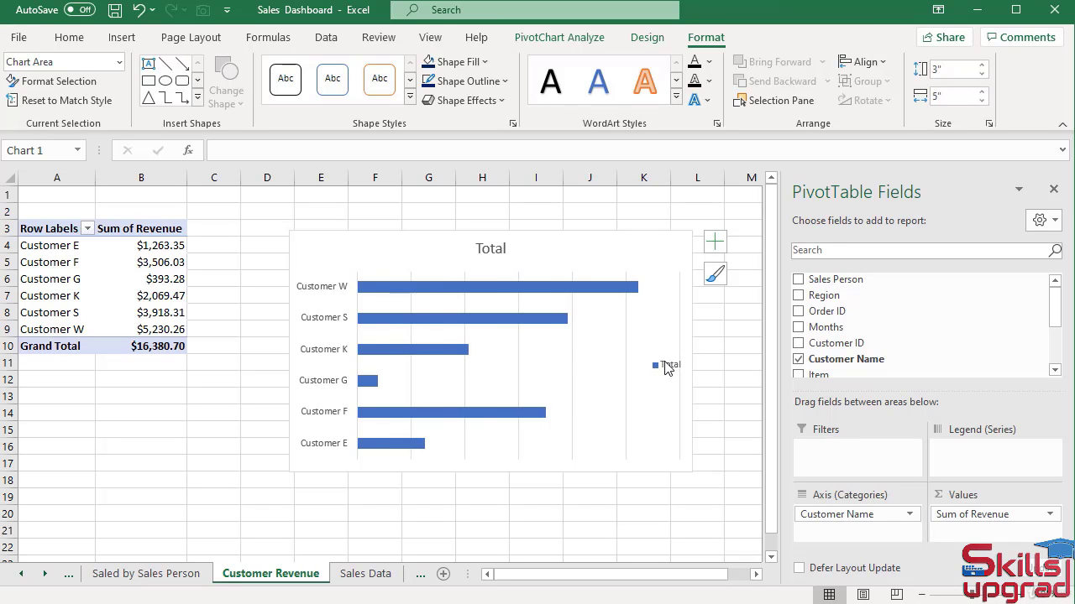
# Step: Change the bar chart's title to "Customer Revenue" and close the PivotTable field list
pyautogui.click(497, 248)
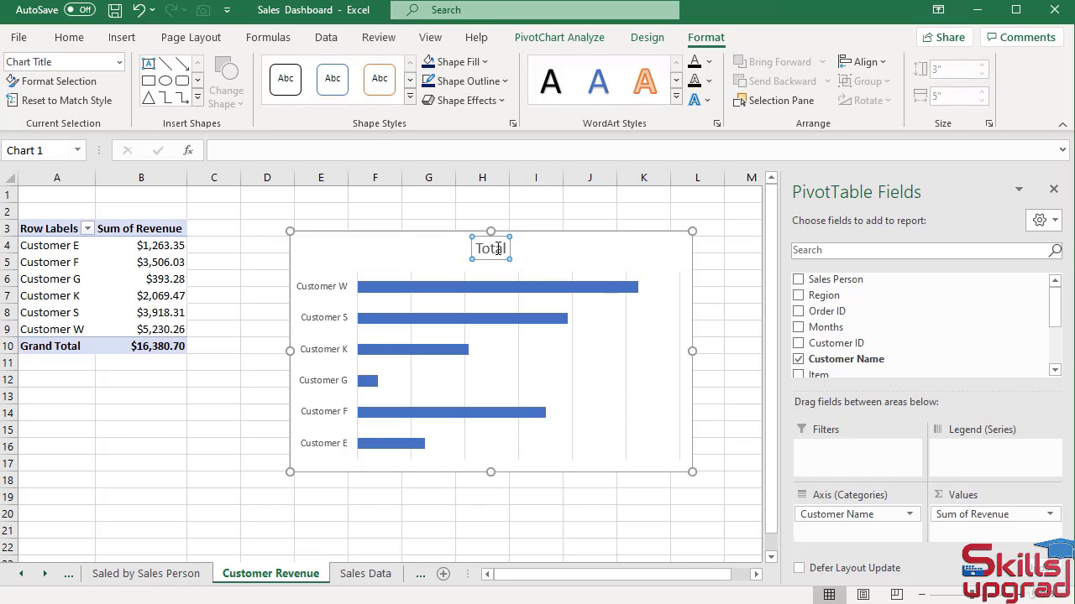
pyautogui.doubleClick(498, 249)
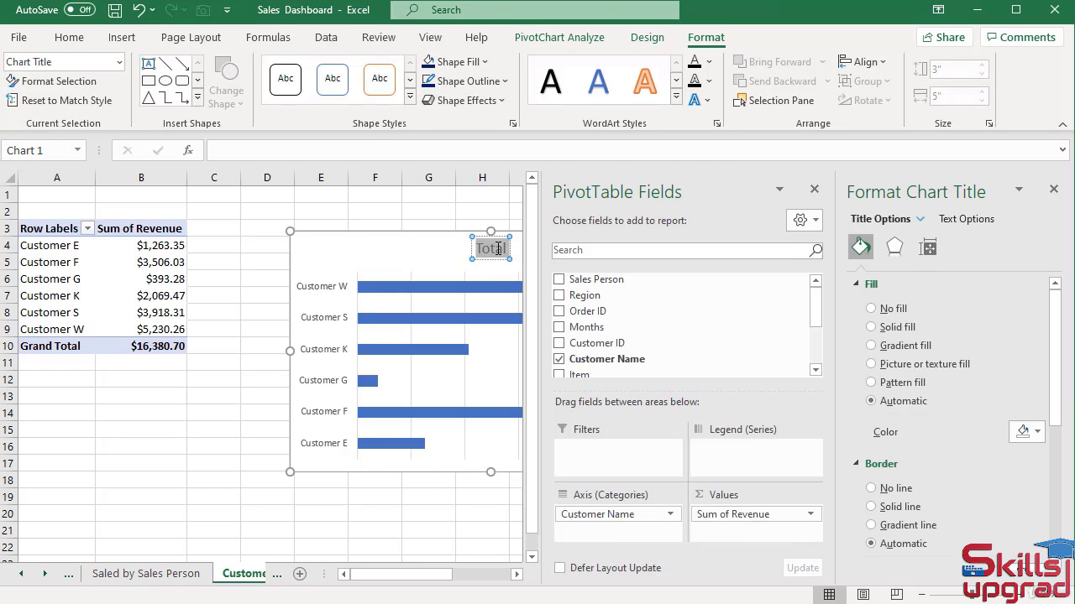
pyautogui.write('Customer Revenue')
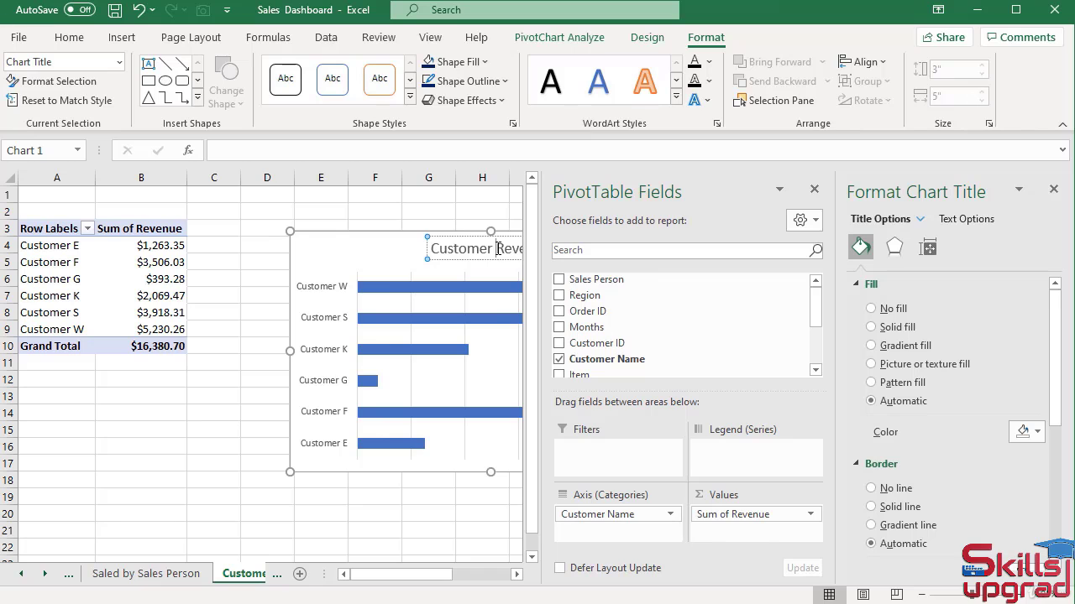
pyautogui.click(813, 189)
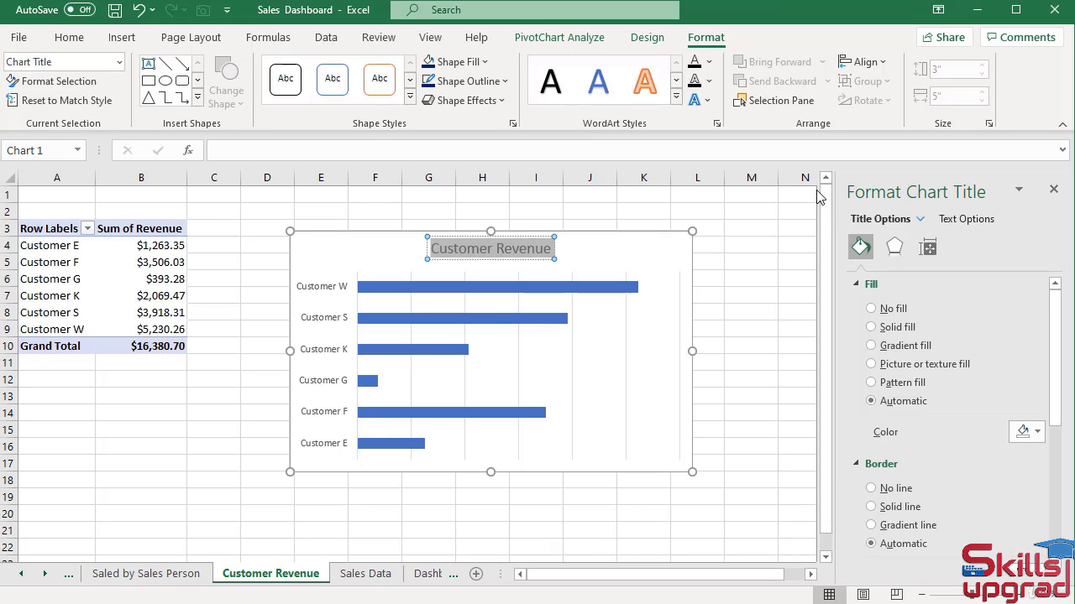
# Step: Make the "Customer Revenue" chart title dark blue and bold
pyautogui.click(70, 38)
pyautogui.click(239, 97)
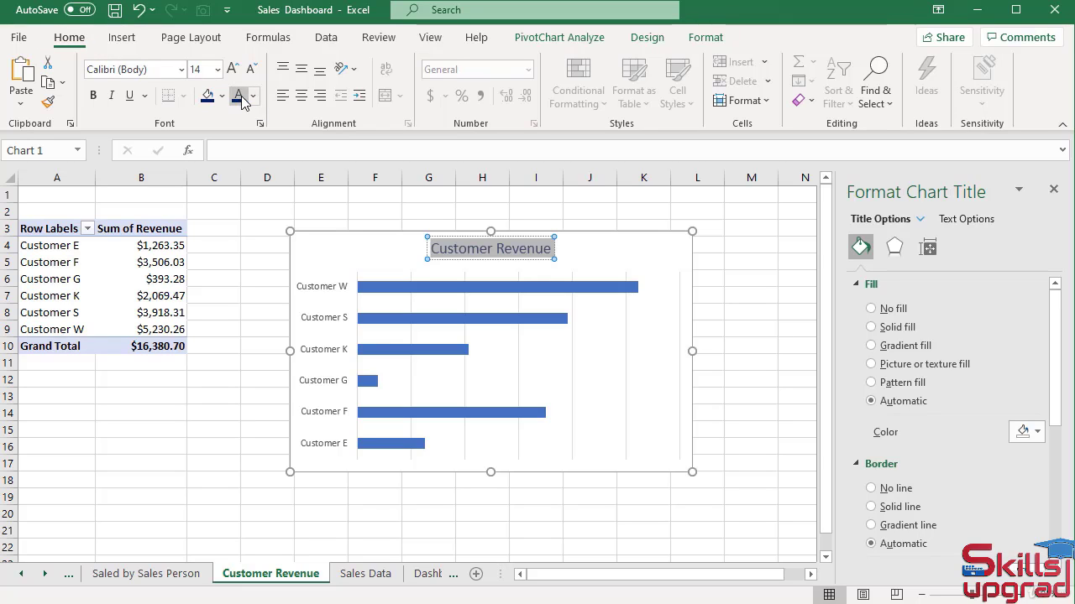
pyautogui.click(93, 95)
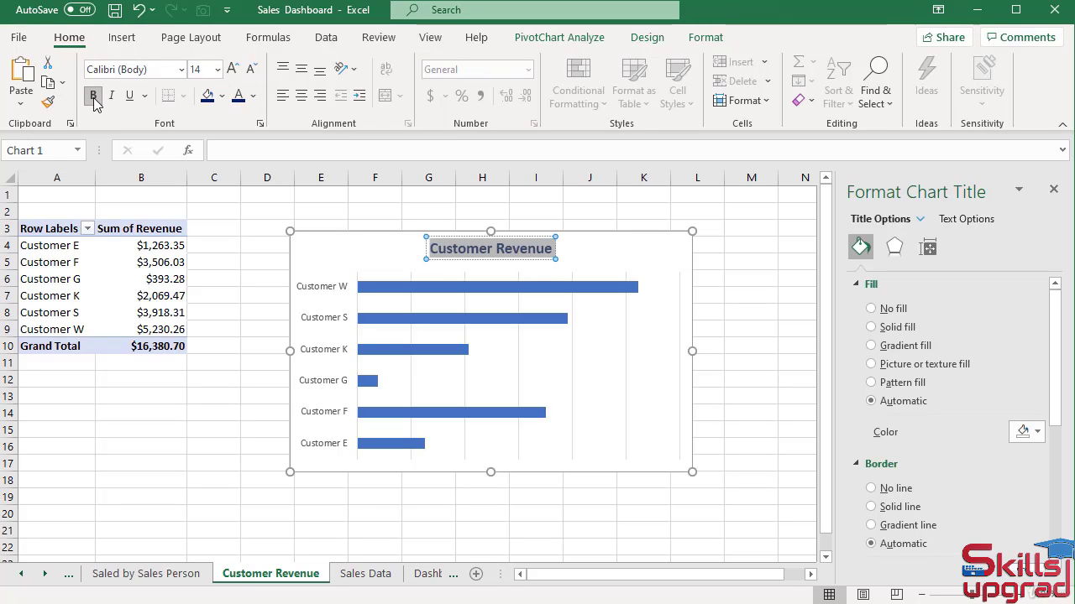
# Step: Give the customer axis labels a solid line text outline and delete the chart's vertical gridlines
pyautogui.click(320, 288)
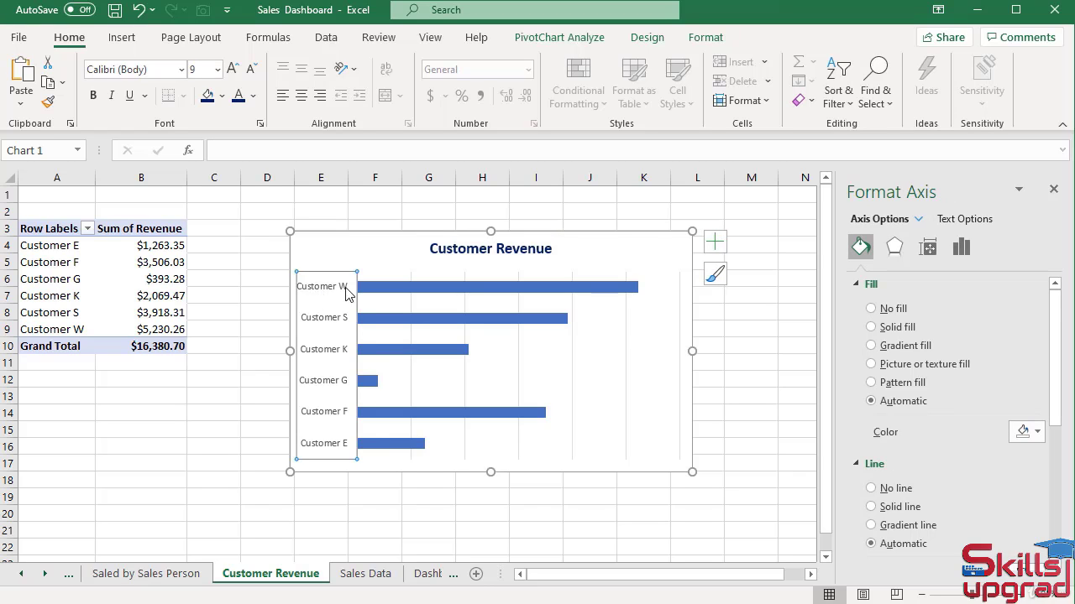
pyautogui.click(965, 220)
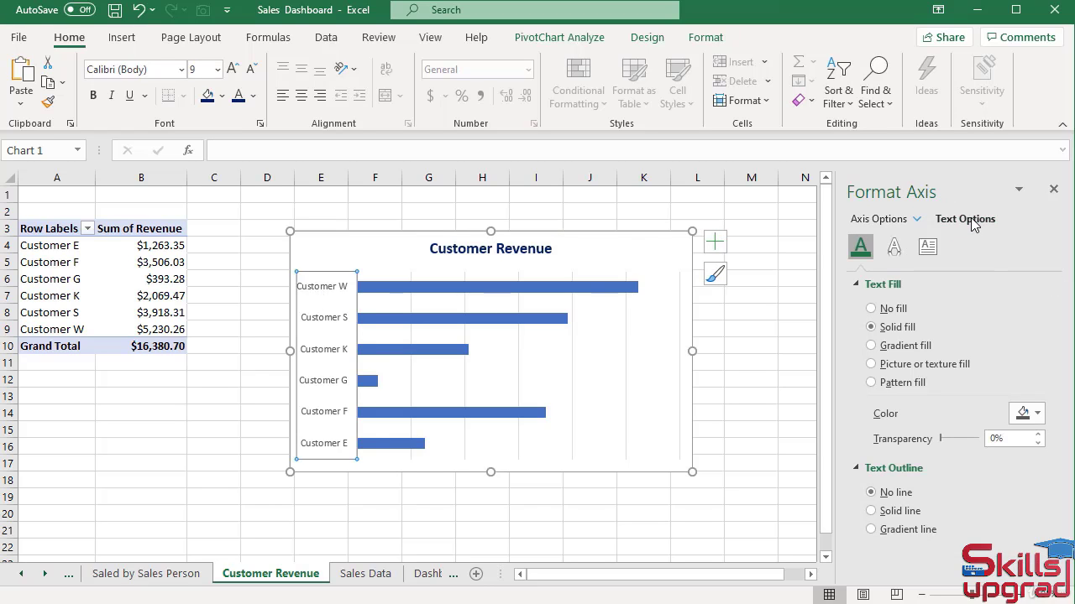
pyautogui.click(872, 511)
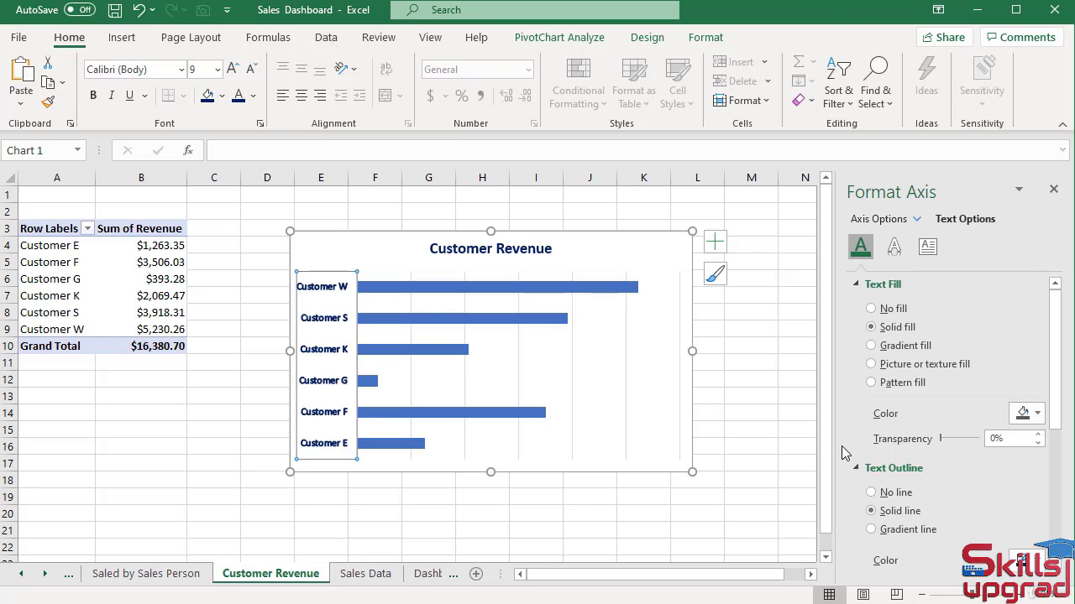
pyautogui.click(625, 360)
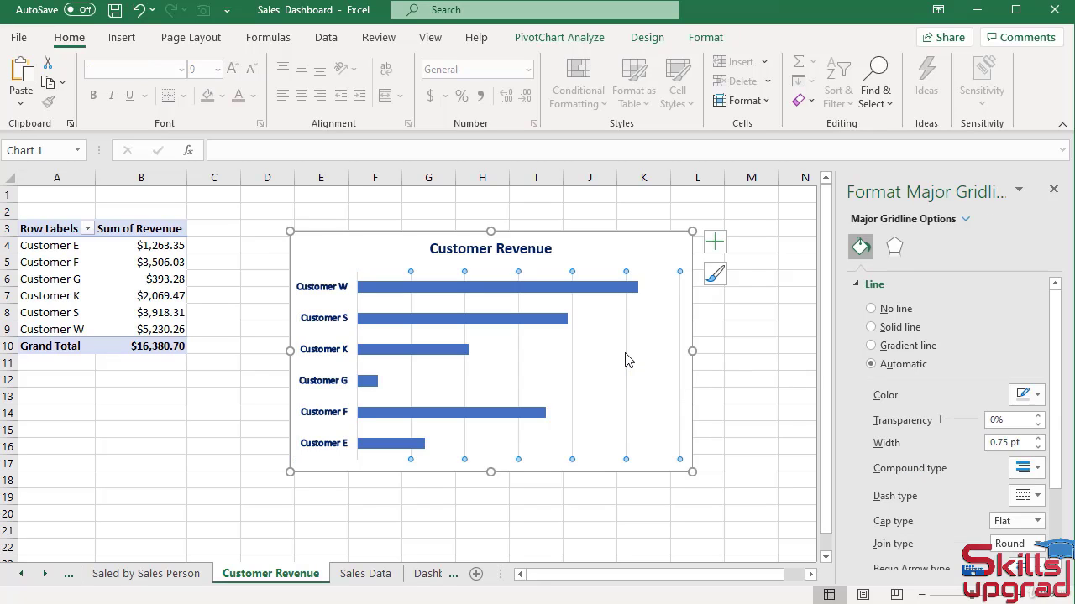
pyautogui.press('Escape')
# Step: Give the revenue bars a solid fill and recolor the chart with Colorful Palette 3
pyautogui.click(600, 293)
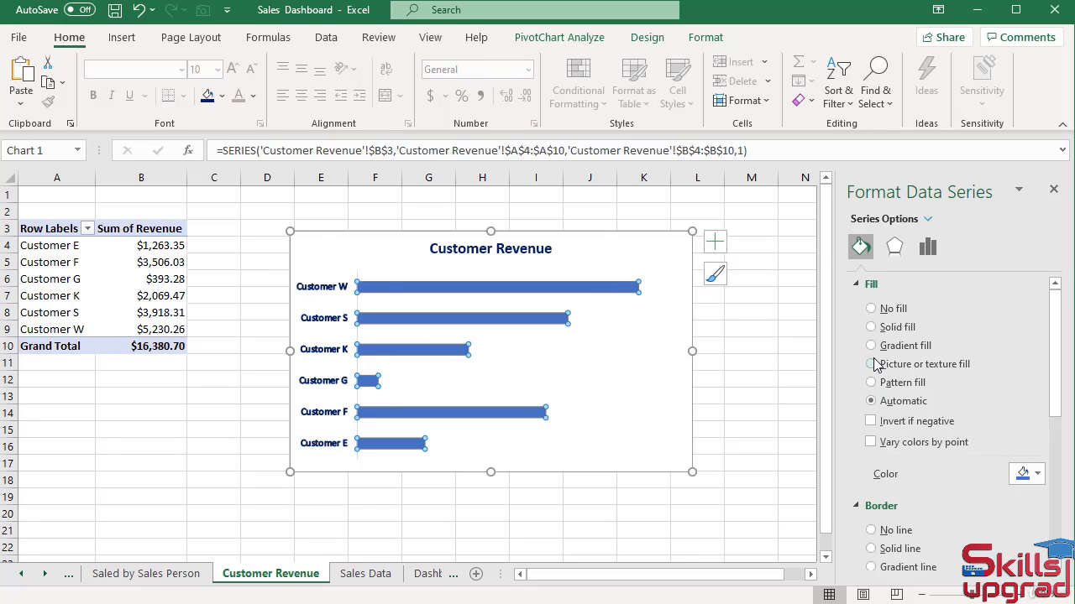
pyautogui.click(871, 328)
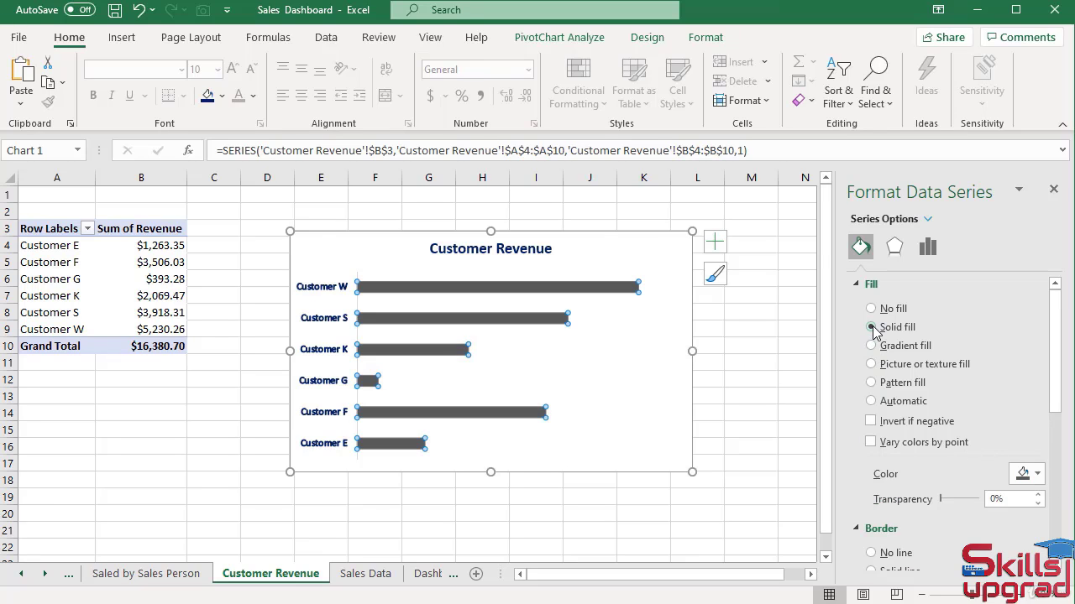
pyautogui.click(1039, 475)
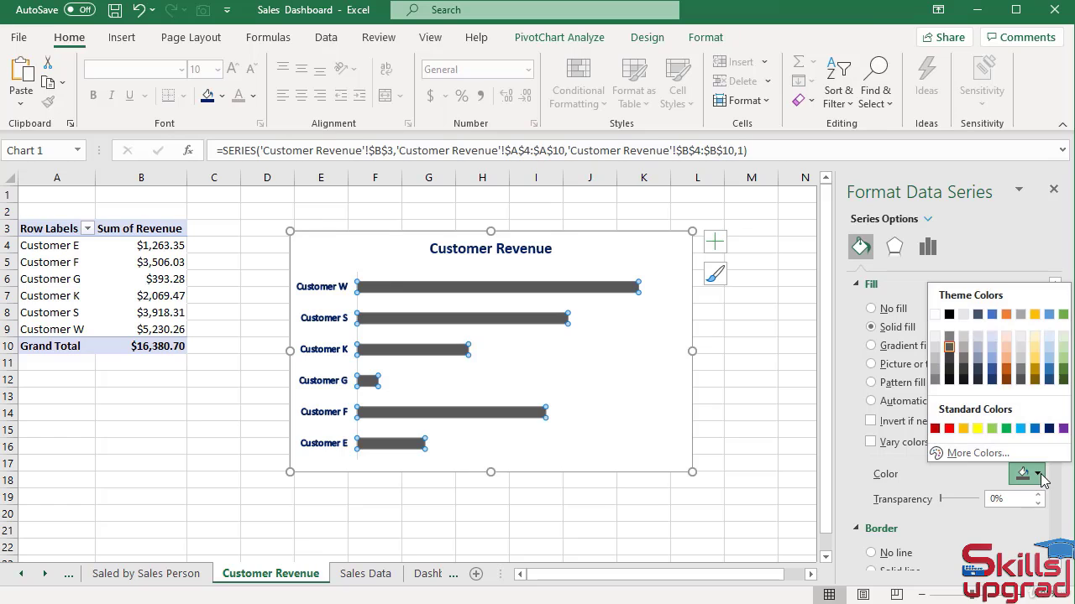
pyautogui.click(1039, 476)
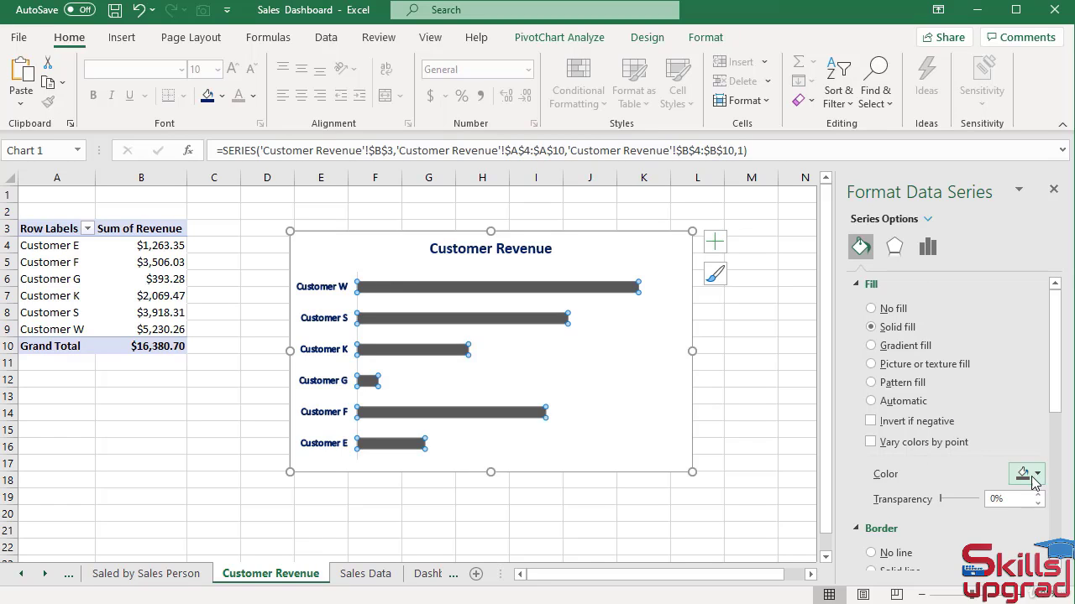
pyautogui.click(651, 39)
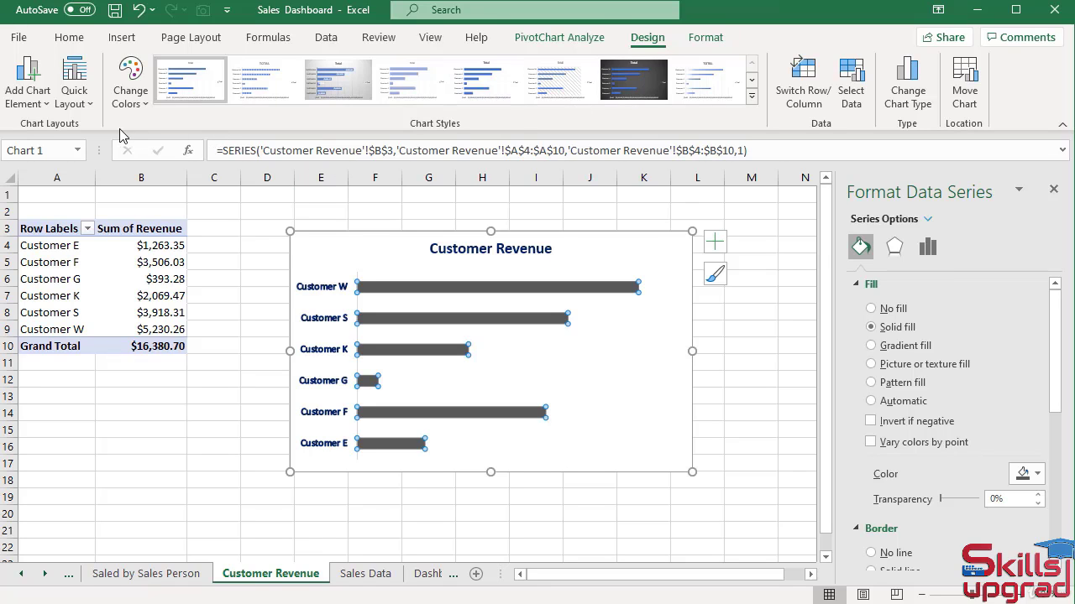
pyautogui.click(130, 88)
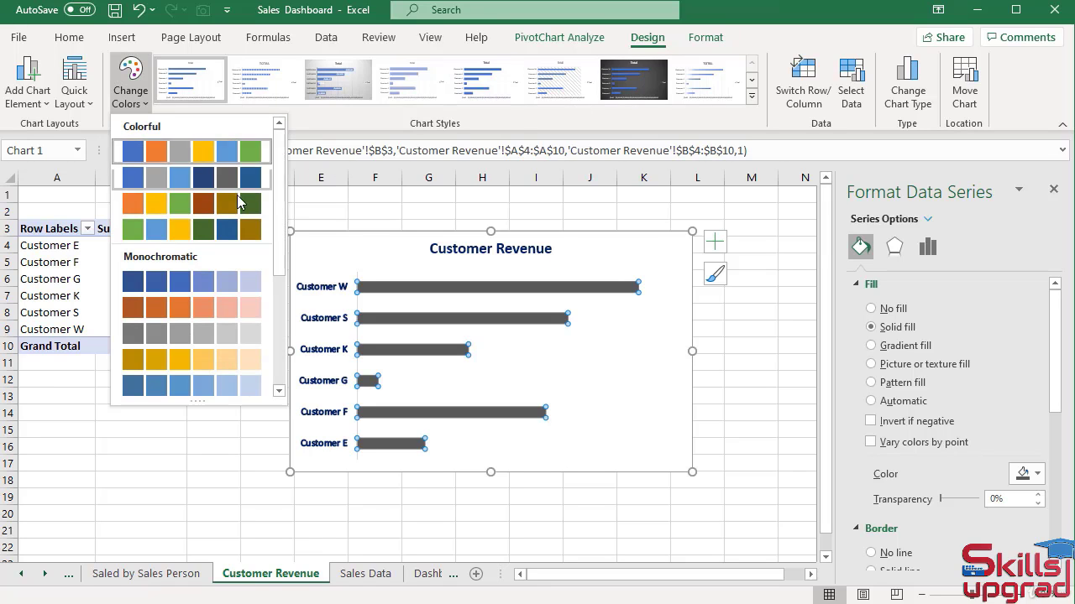
pyautogui.moveTo(278, 185); pyautogui.dragTo(288, 308)
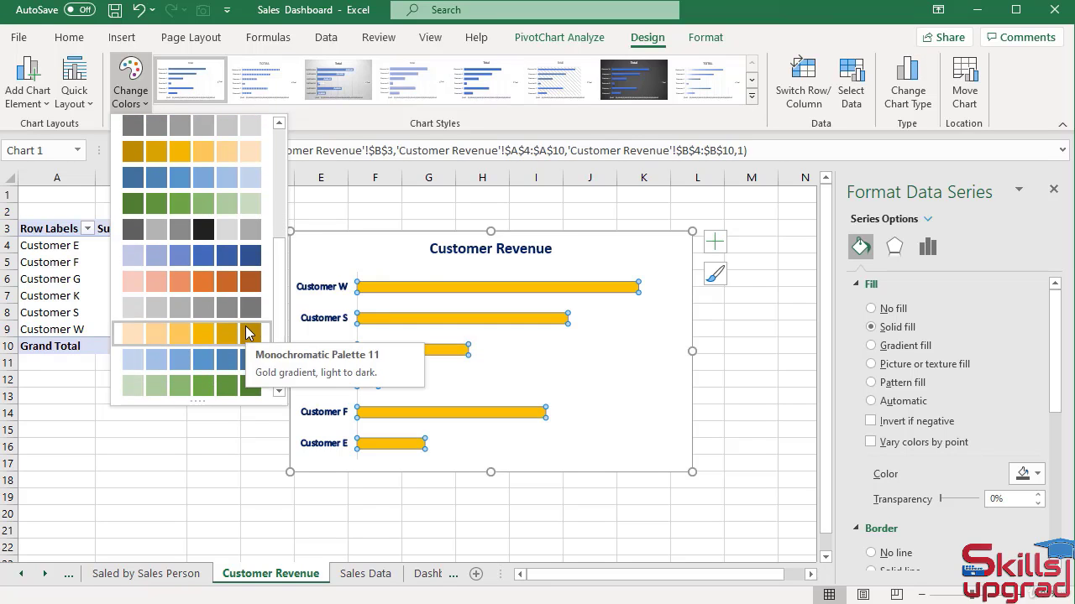
pyautogui.scroll(3, 201, 183)
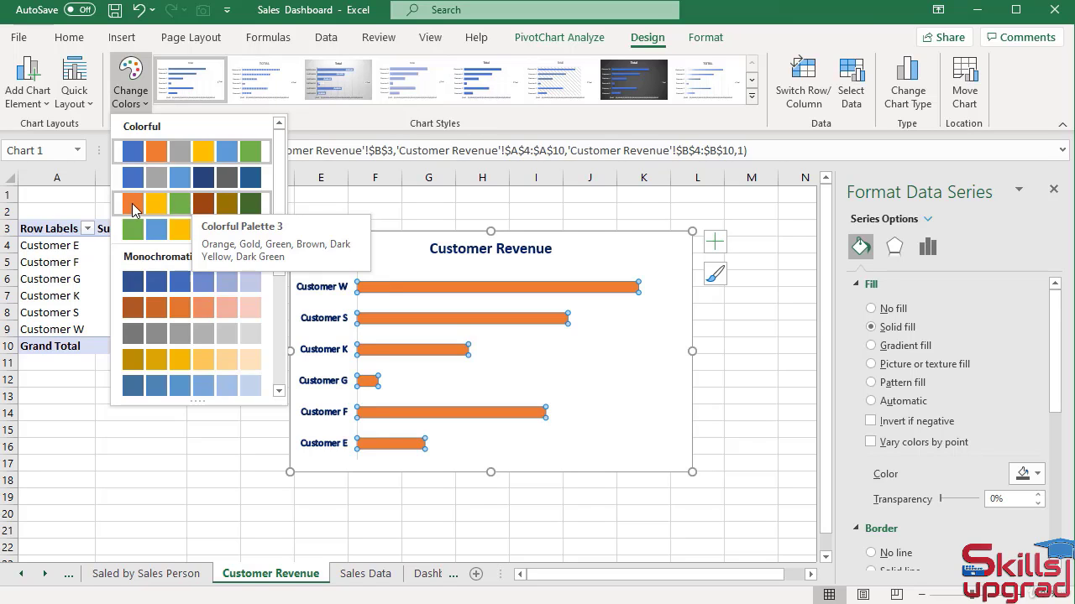
pyautogui.click(135, 208)
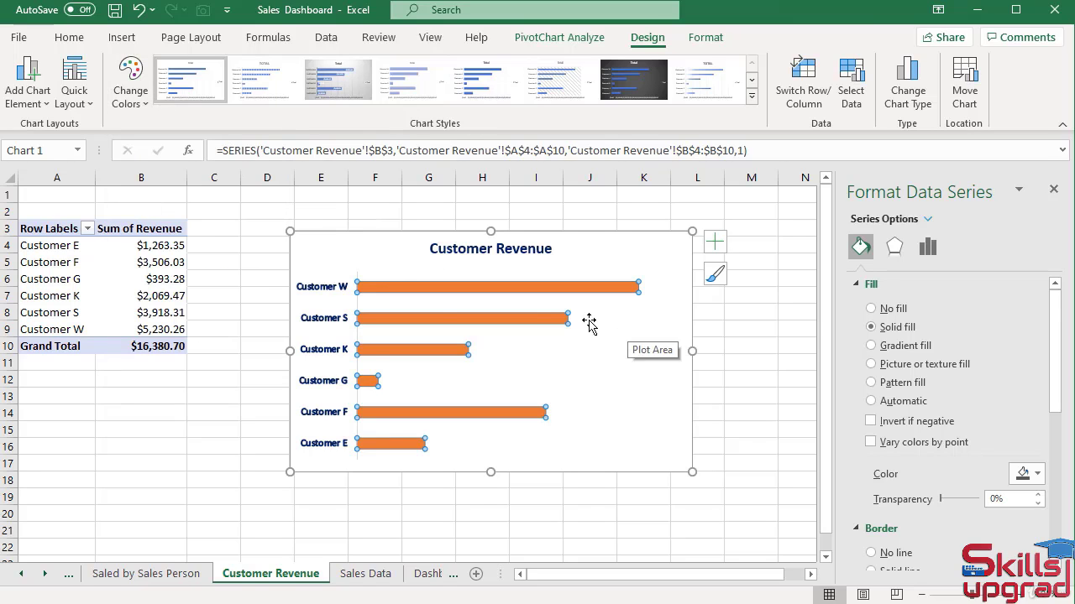
# Step: Sort the PivotTable's Sum of Revenue values from smallest to largest
pyautogui.click(183, 299)
pyautogui.rightClick(169, 295)
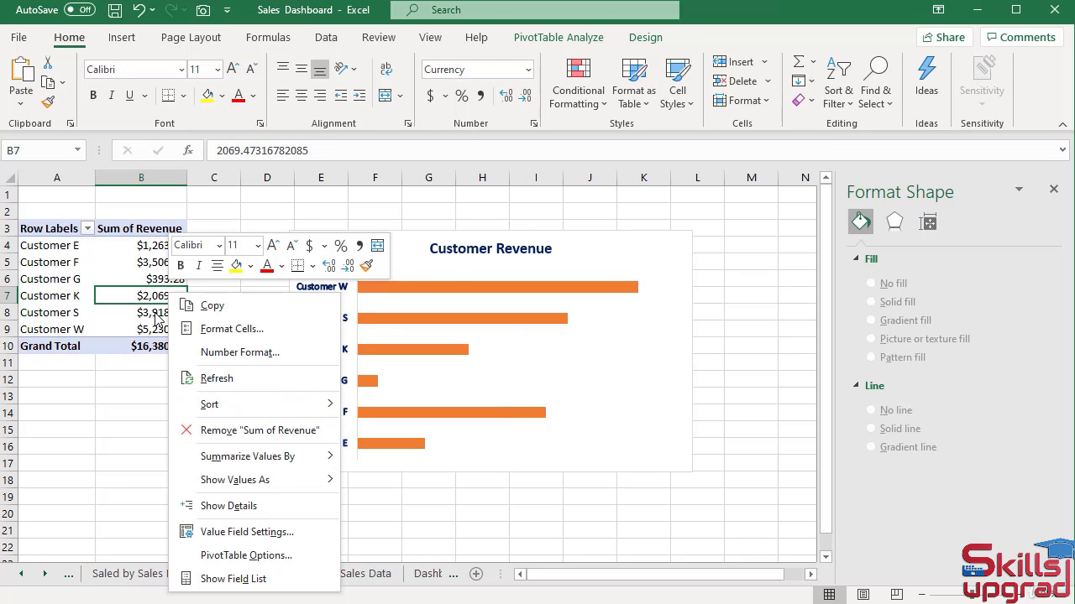
pyautogui.moveTo(240, 406)
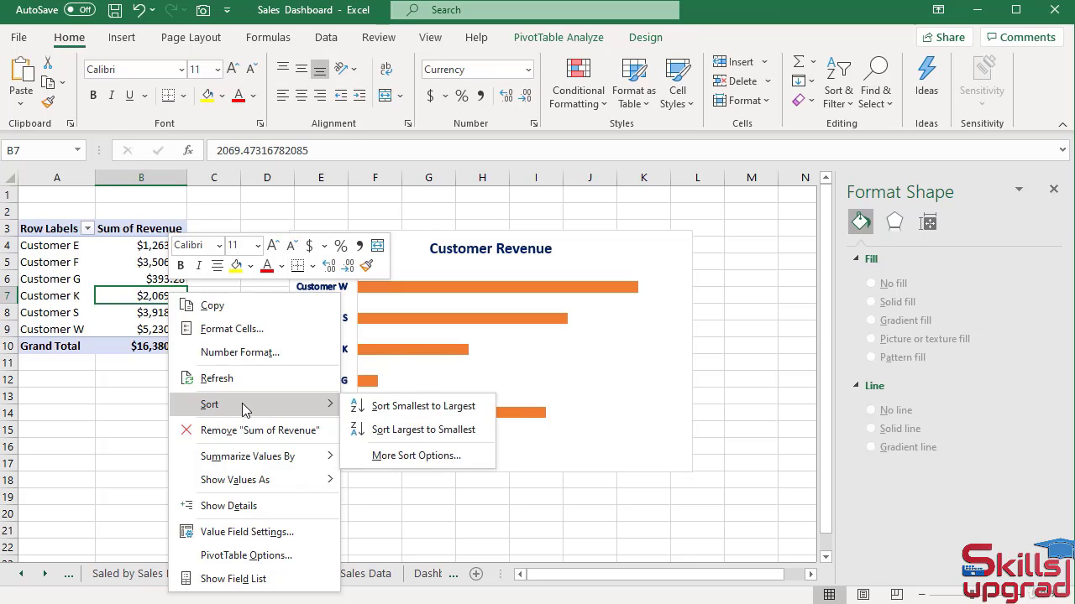
pyautogui.click(412, 406)
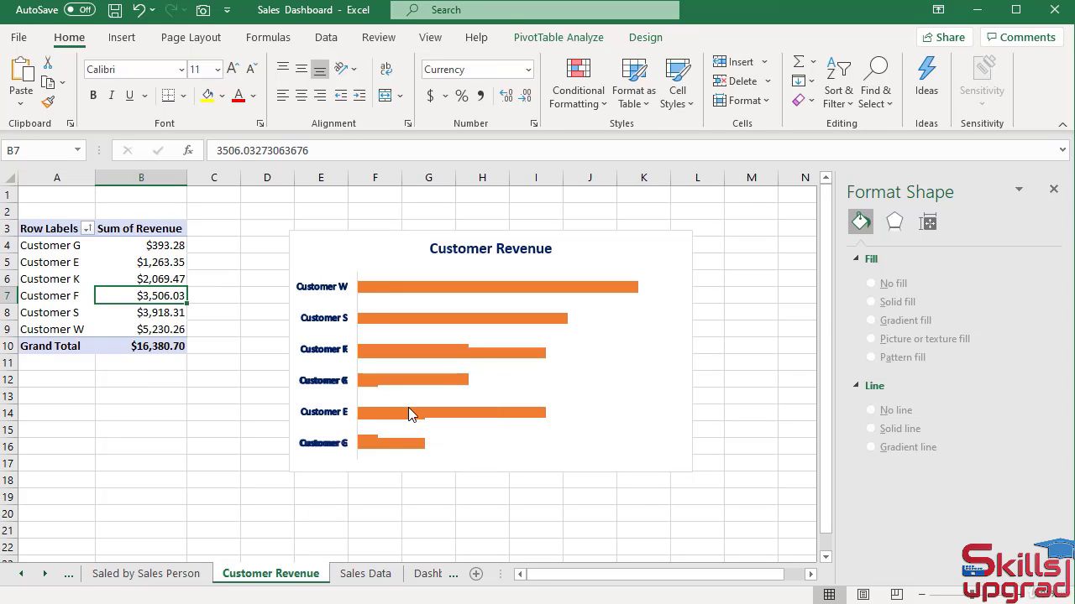
# Step: Copy the Customer Revenue chart, close the formatting pane, and paste the chart over the dollar-sign panel on the Dashboard sheet
pyautogui.click(610, 231)
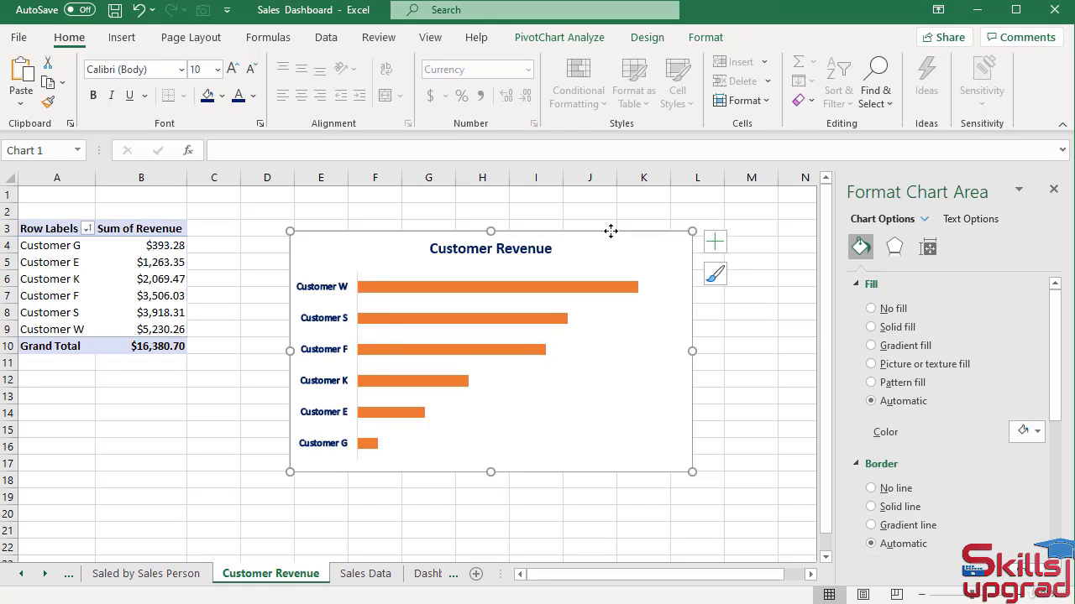
pyautogui.click(427, 573)
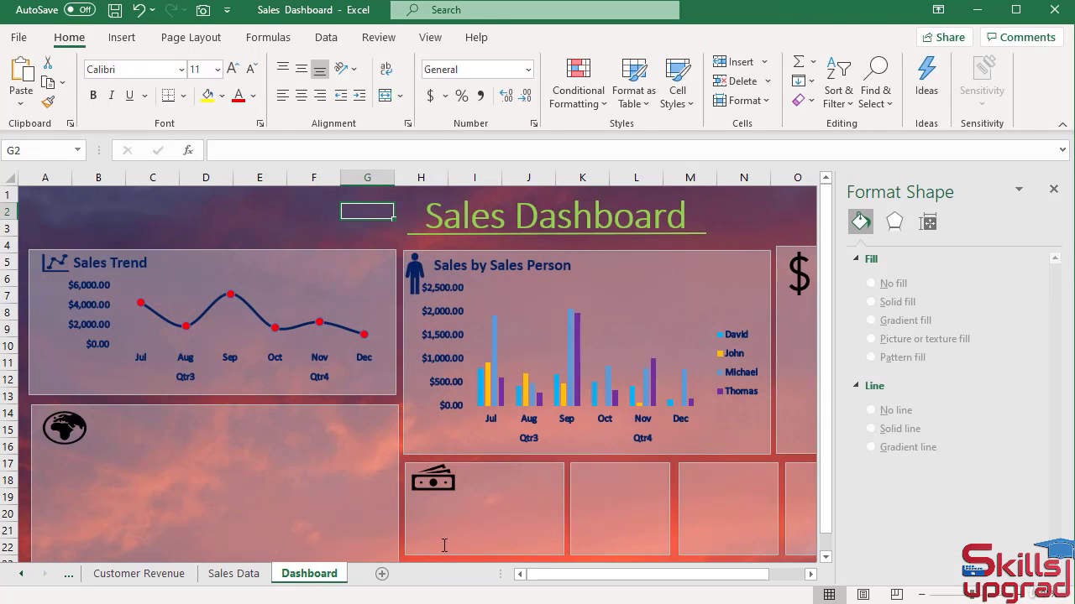
pyautogui.click(1052, 190)
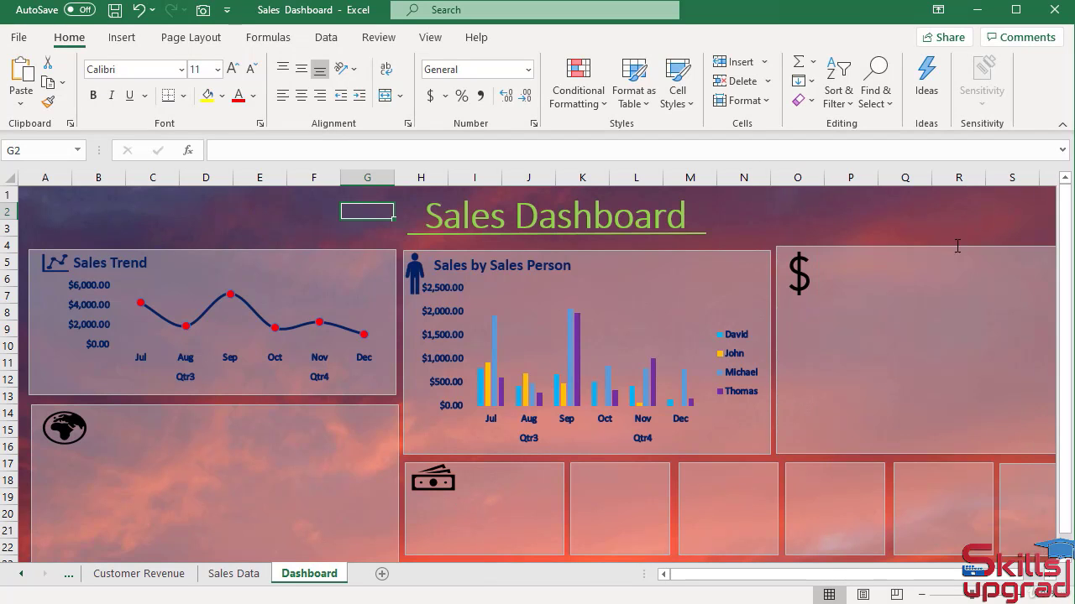
pyautogui.click(869, 287)
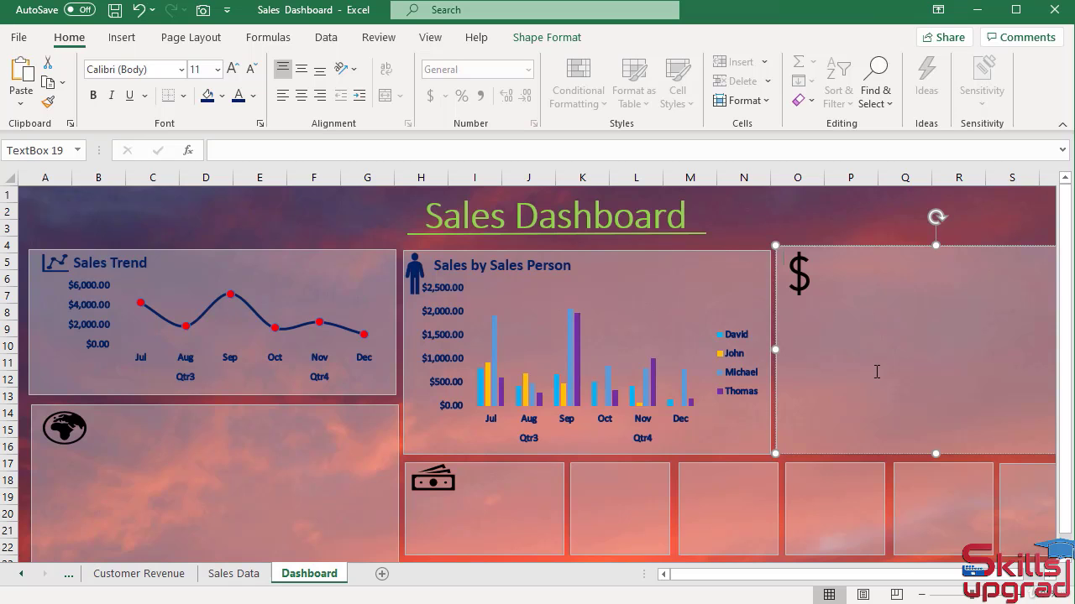
pyautogui.hotkey('ctrl', 'v')
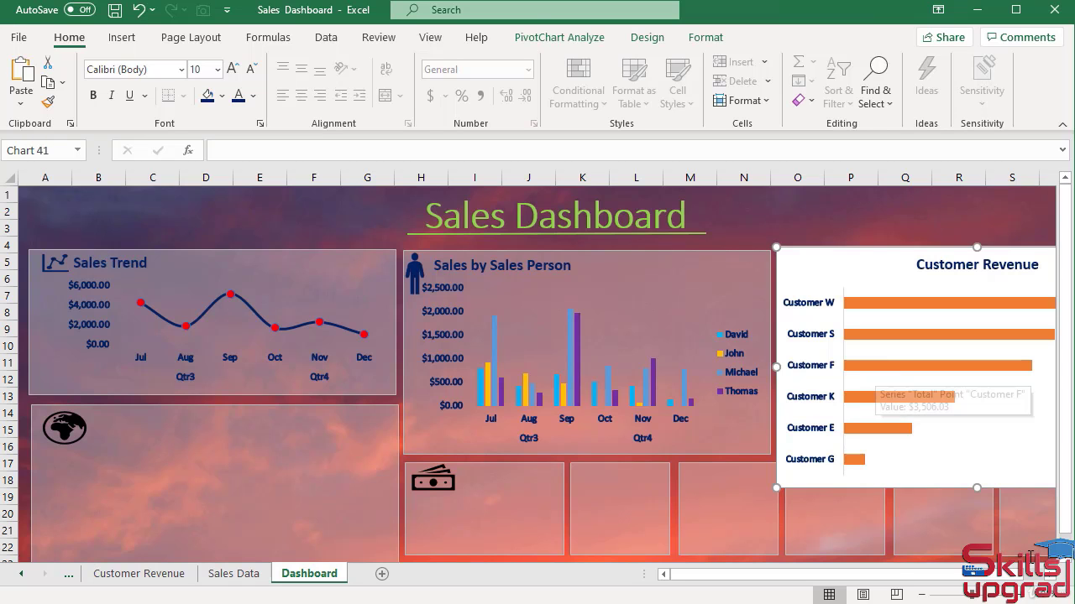
# Step: Narrow the pasted Customer Revenue chart from its outer side toward the width of the dollar-sign panel
pyautogui.click(1052, 578)
pyautogui.click(1052, 578)
pyautogui.click(1053, 578)
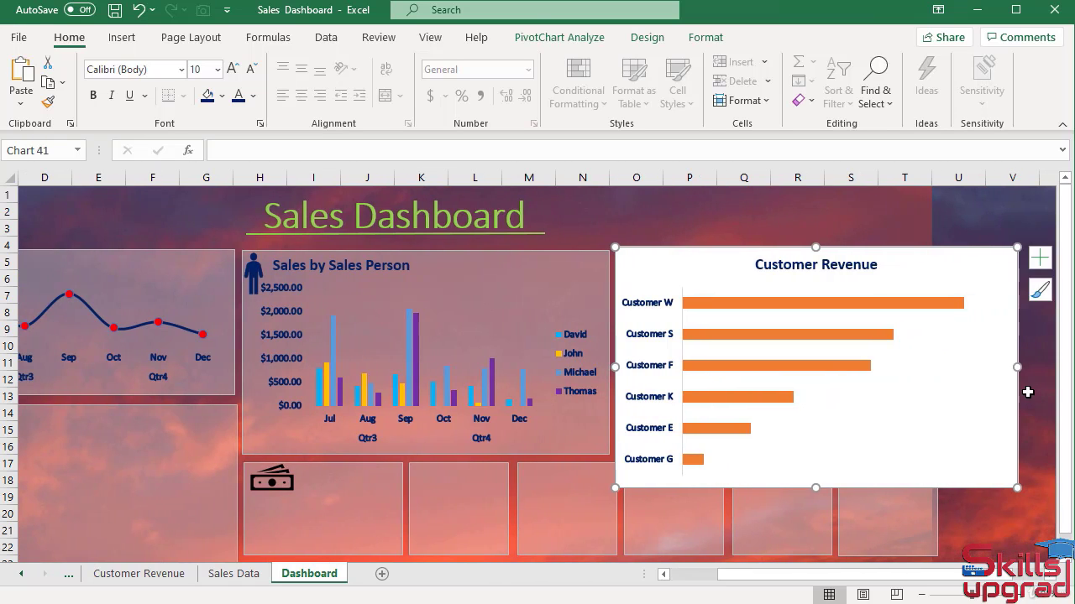
pyautogui.moveTo(1018, 367); pyautogui.dragTo(949, 370)
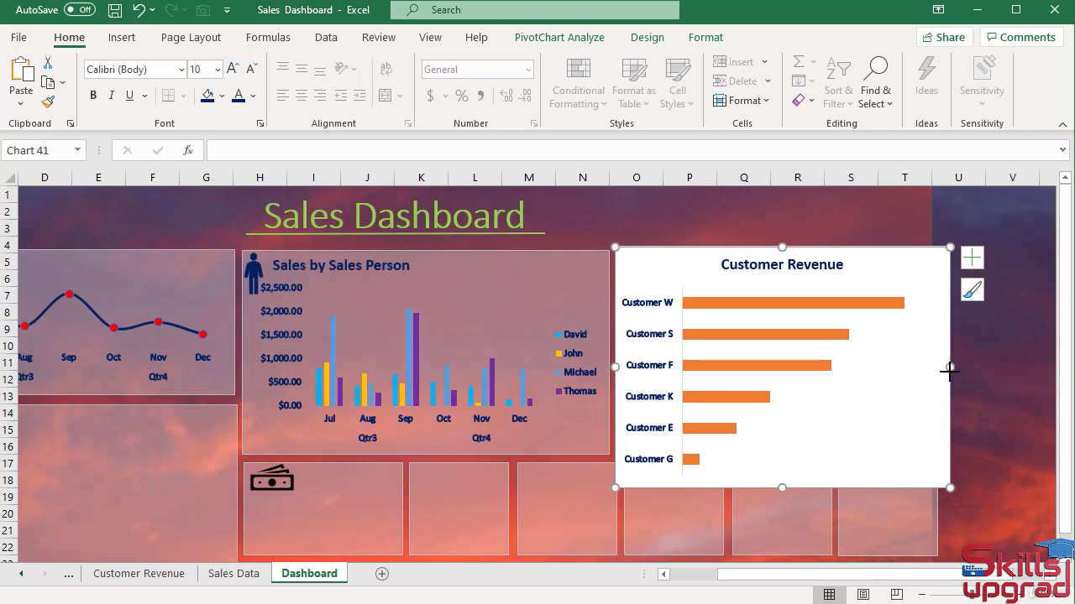